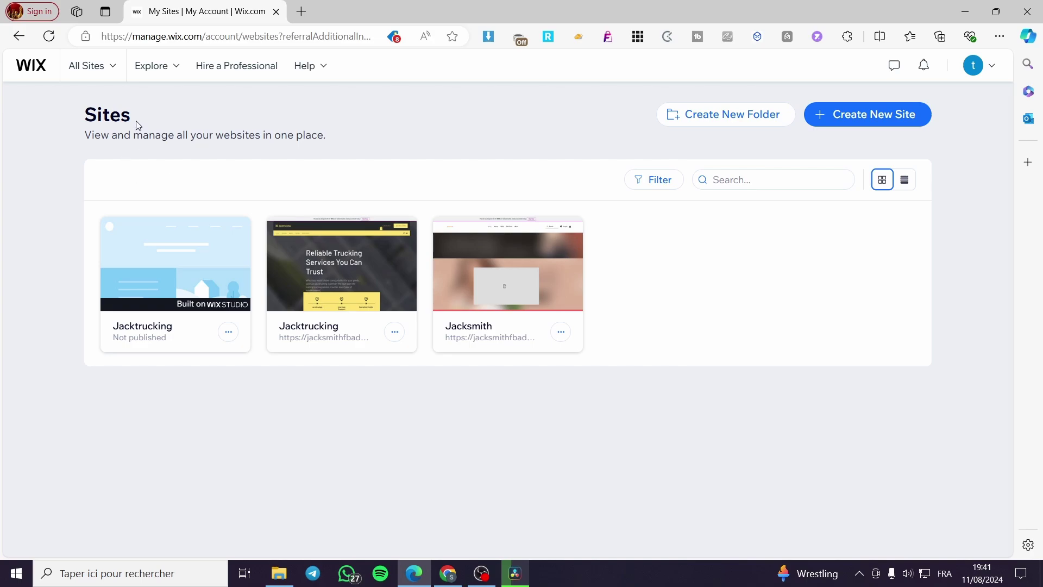
drag(138, 125, 87, 120)
click(186, 122)
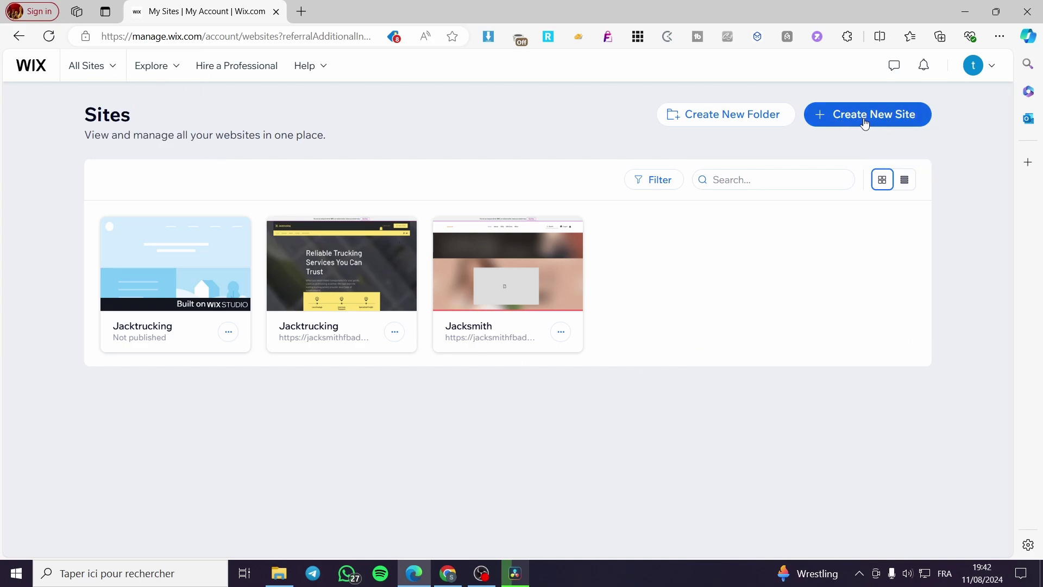
Create a new site without the AI chat, choosing Online Store as its type, and close its dashboard
click(897, 123)
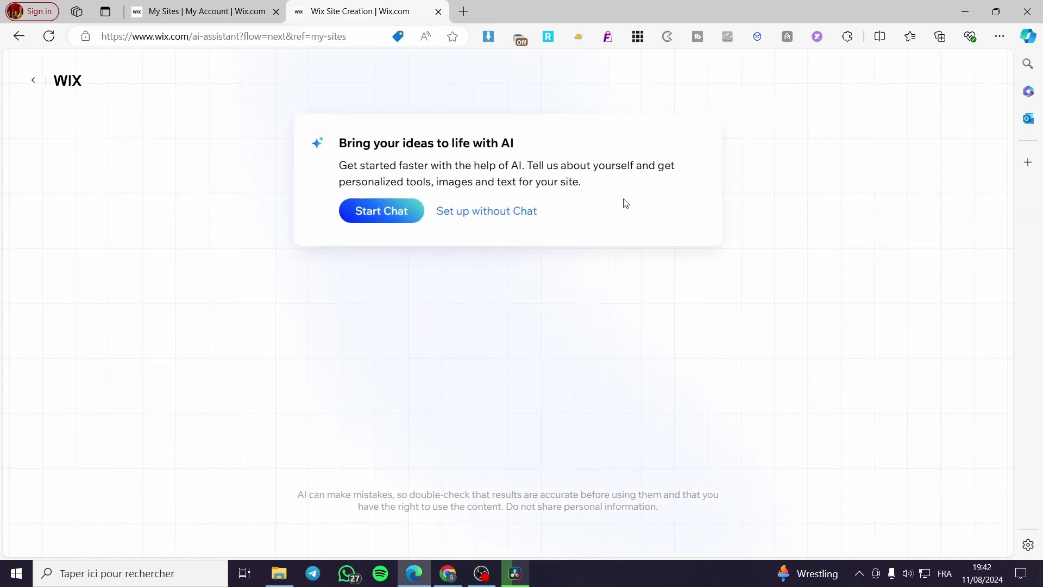
click(491, 214)
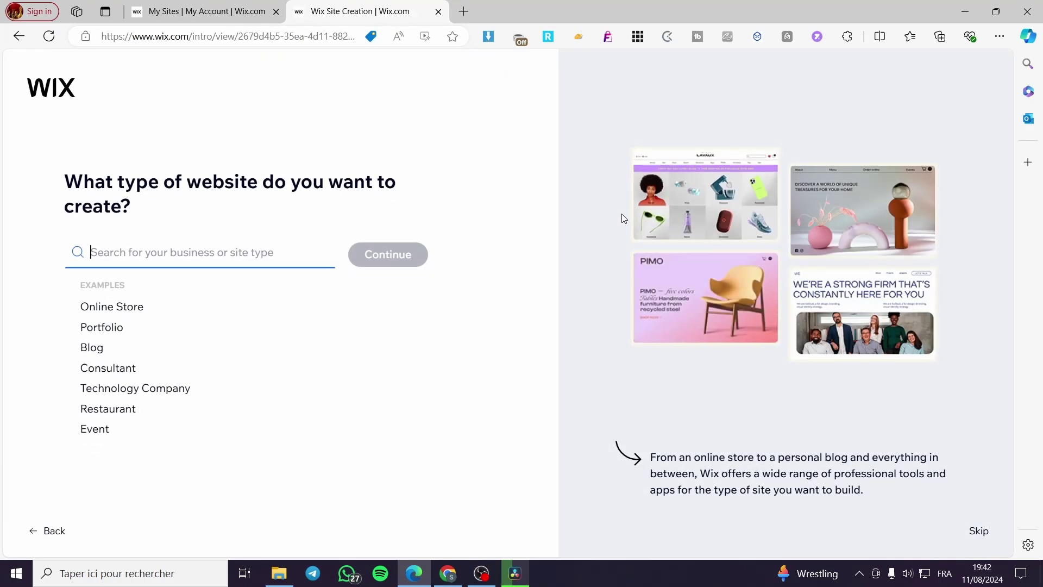
click(122, 307)
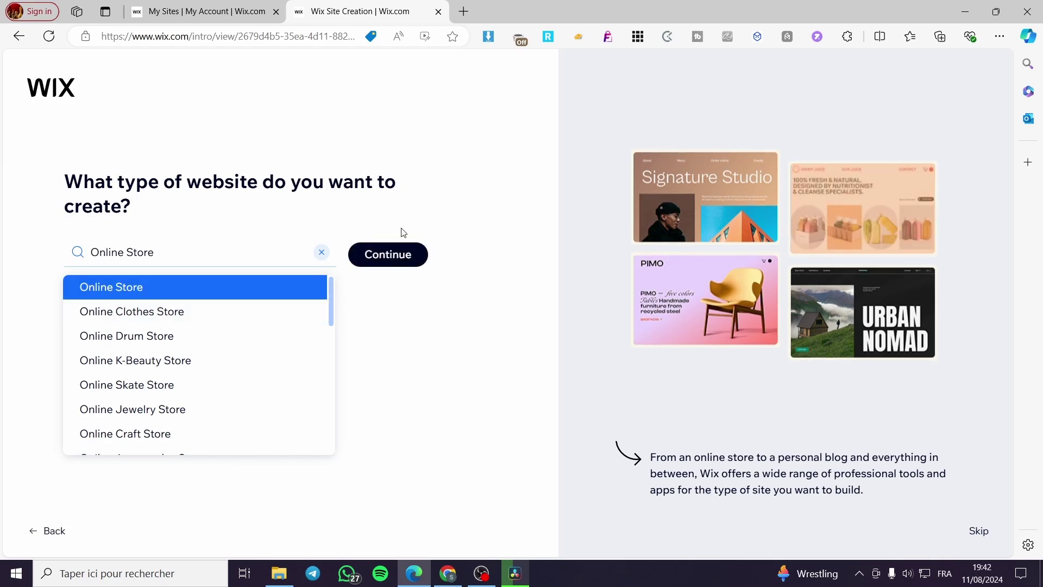
click(399, 252)
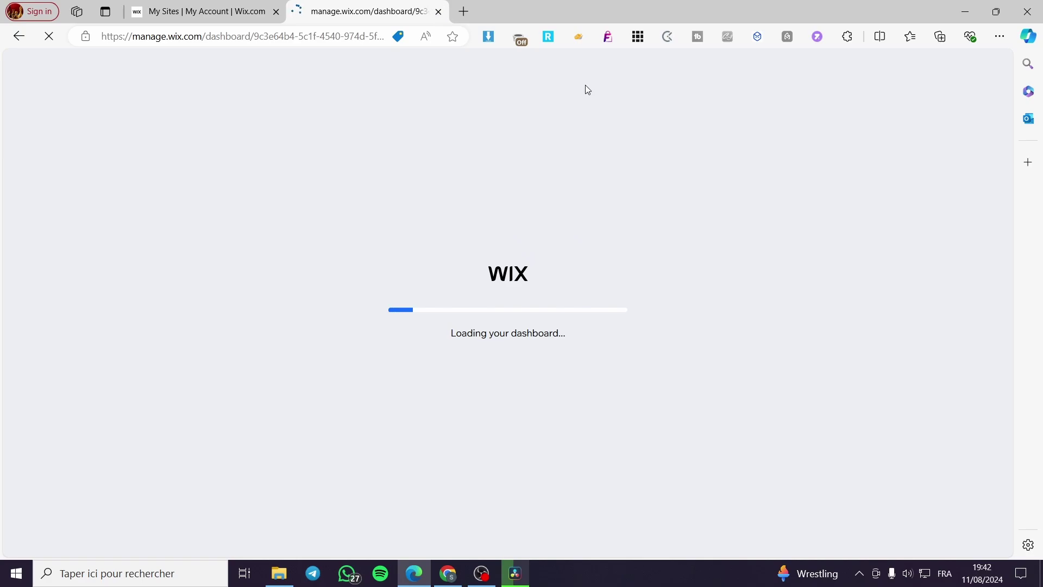
click(441, 14)
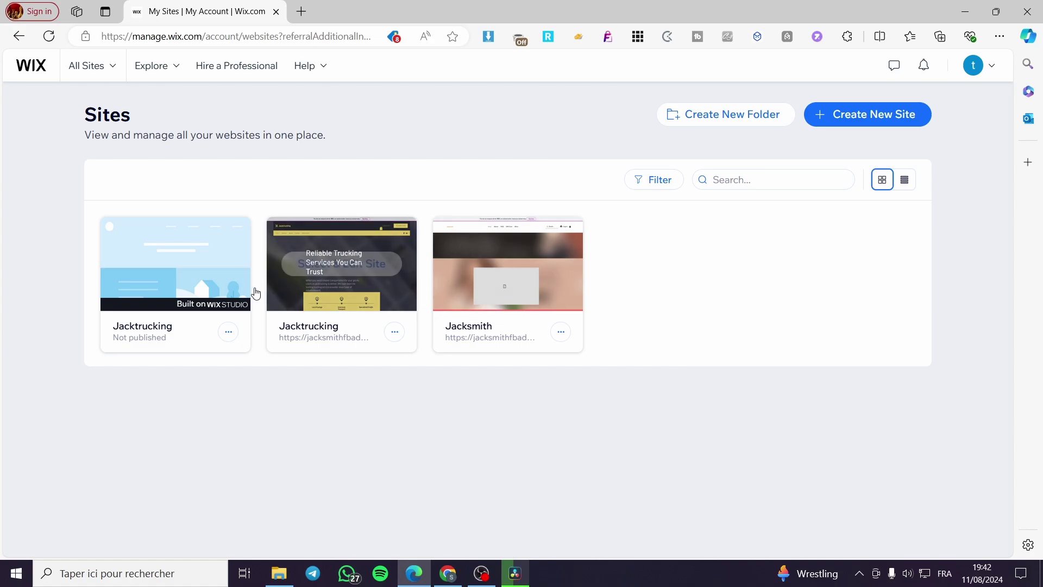
Open the dashboard of the published Jacktrucking site and launch its website editor
click(356, 267)
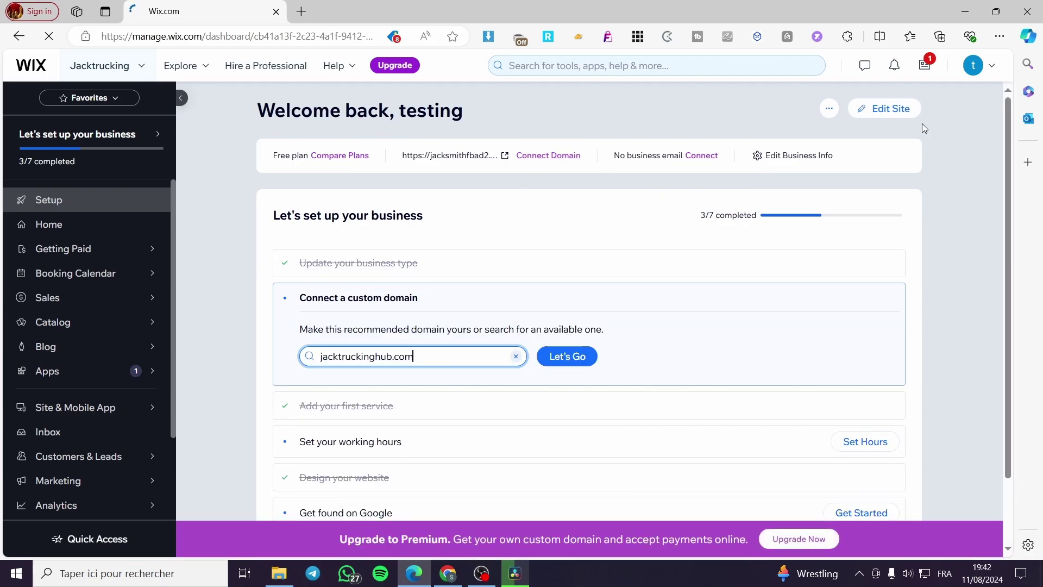
right_click(891, 106)
click(749, 103)
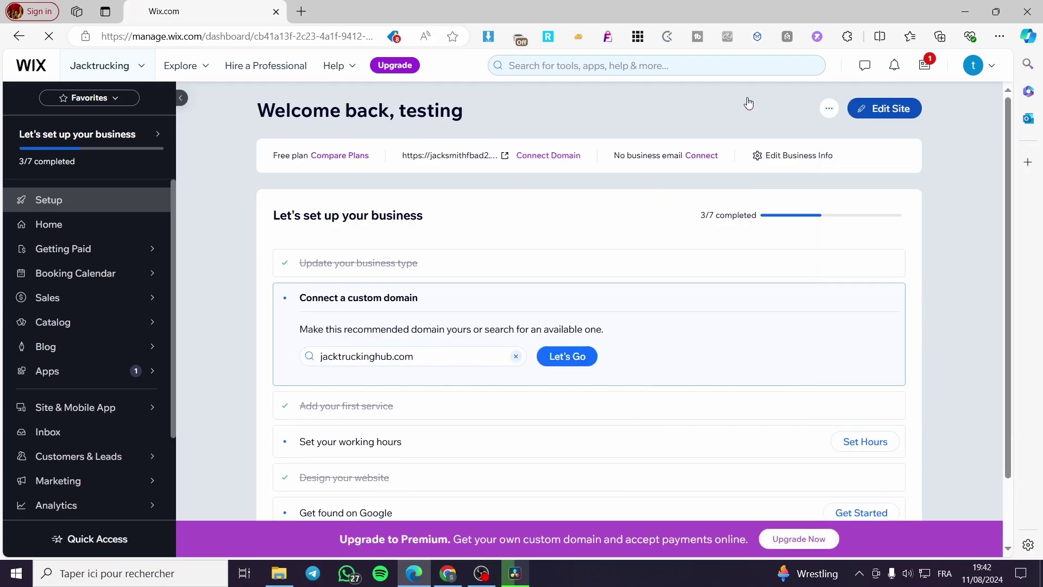
click(902, 115)
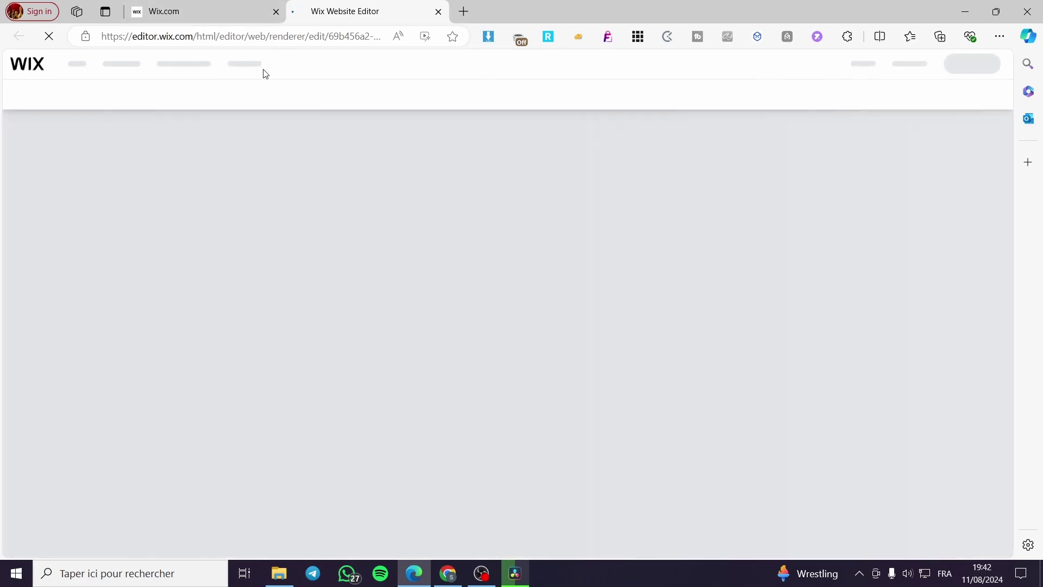
Return to the site dashboard and review the Accept Payments settings, including the payment providers not yet connected
click(227, 7)
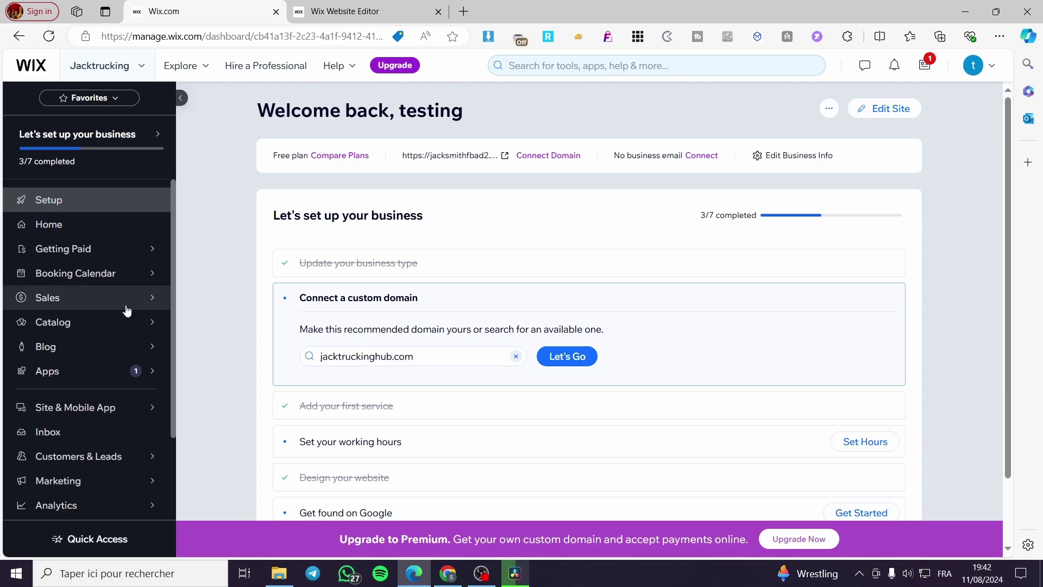
scroll(127, 309, down, 2)
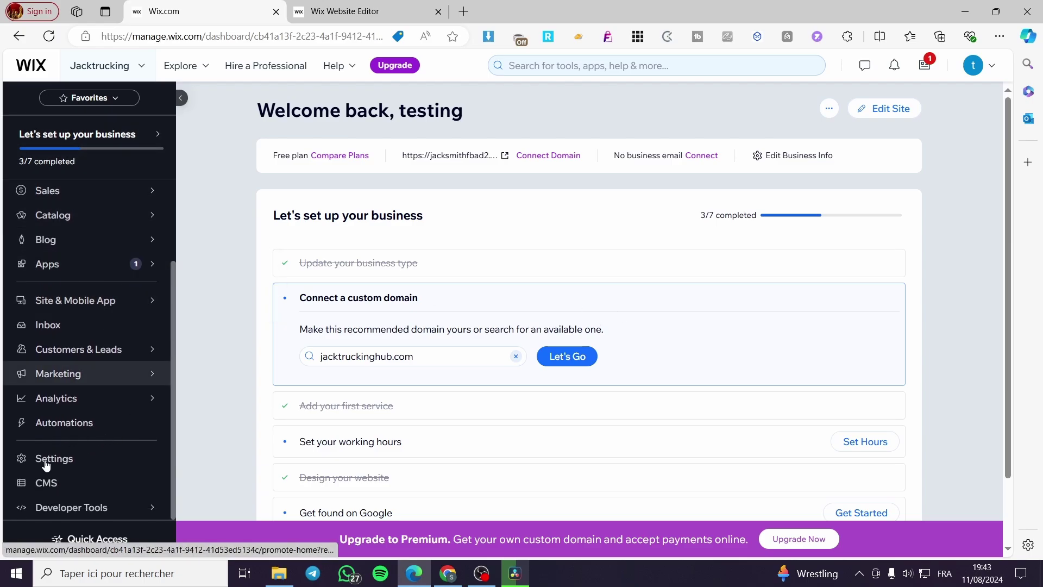
click(74, 467)
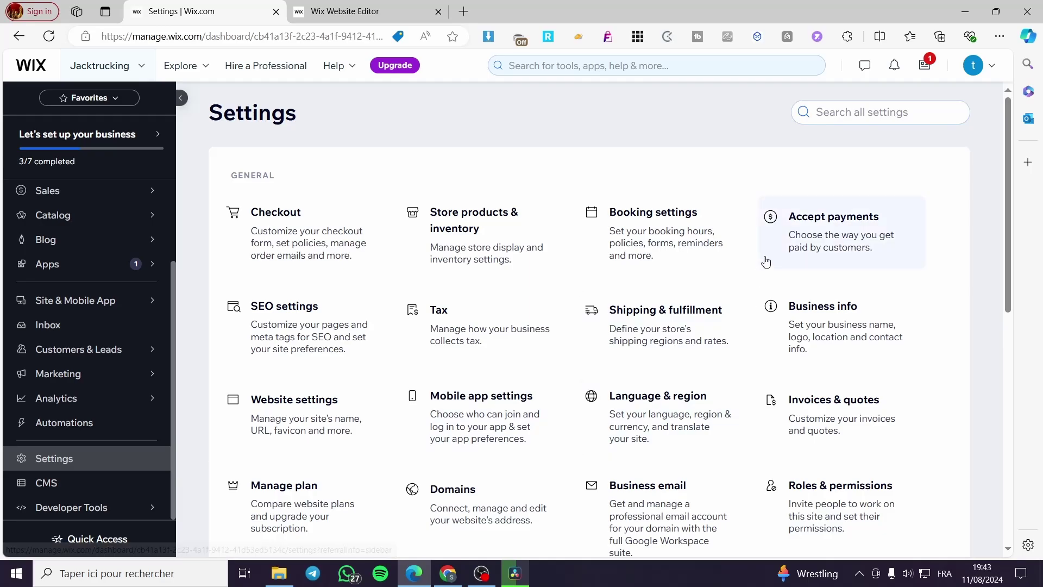
click(828, 239)
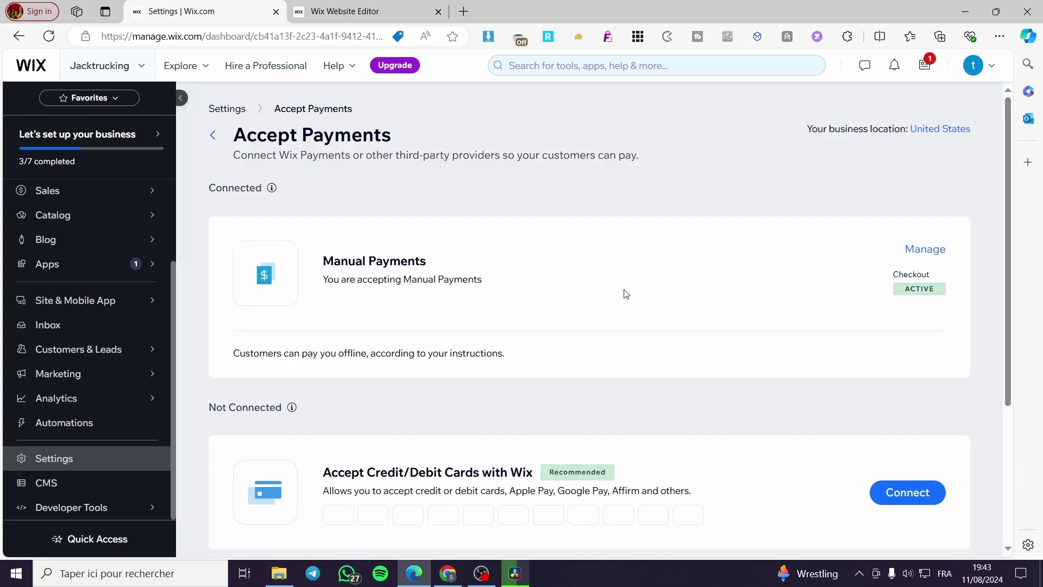
scroll(481, 298, down, 3)
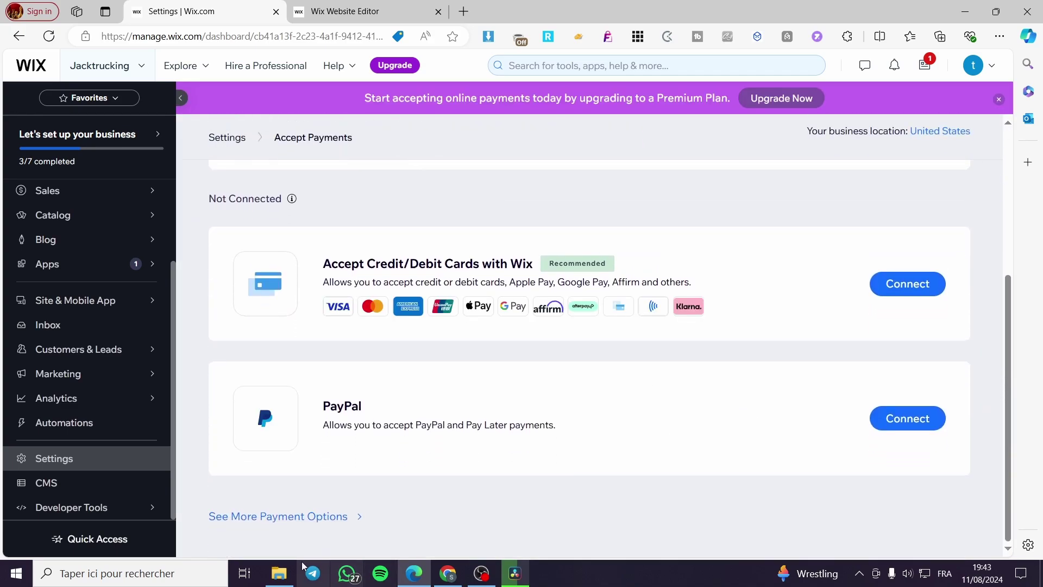
Open the list of more payment options and look through the available providers to its end
click(312, 517)
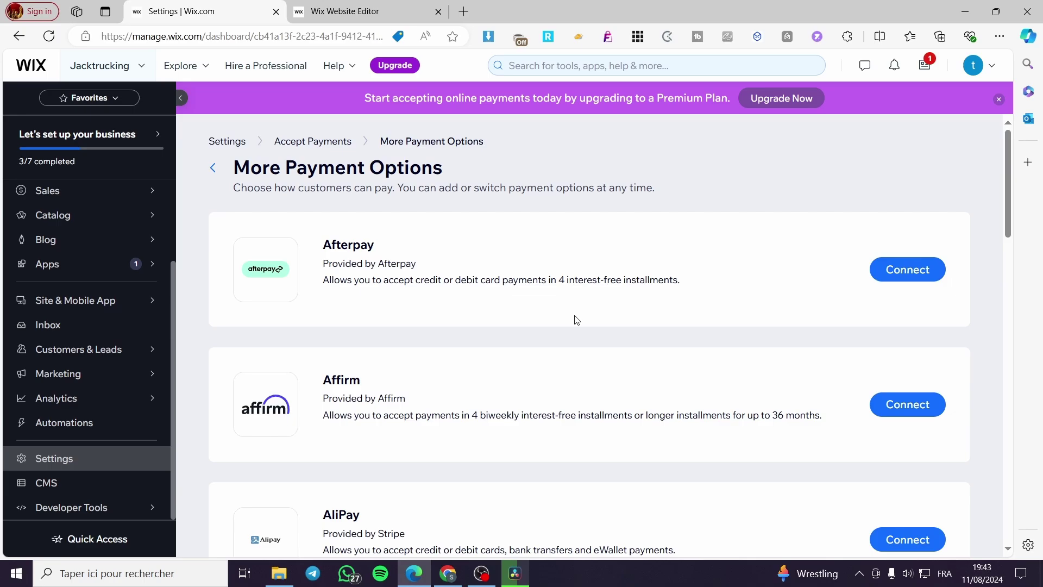
scroll(543, 330, down, 3)
scroll(421, 363, up, 3)
scroll(519, 294, down, 10)
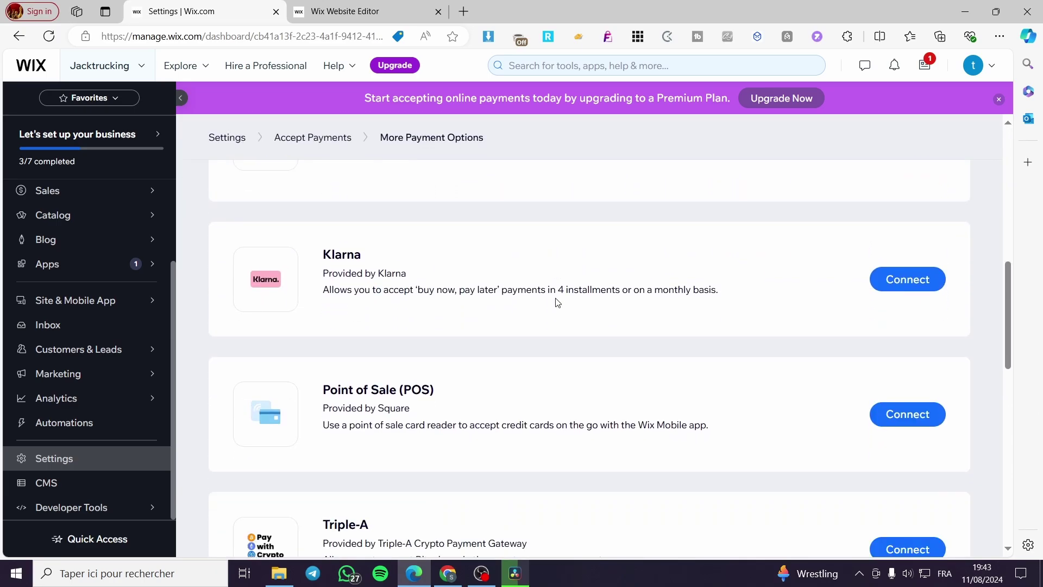
scroll(558, 302, down, 5)
scroll(560, 303, down, 6)
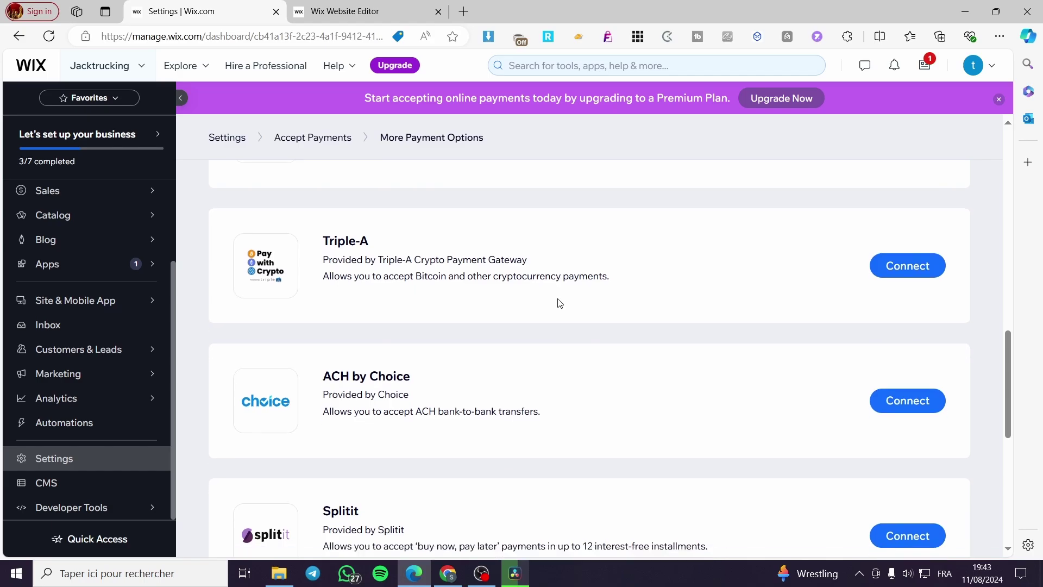
drag(1005, 432, 1015, 500)
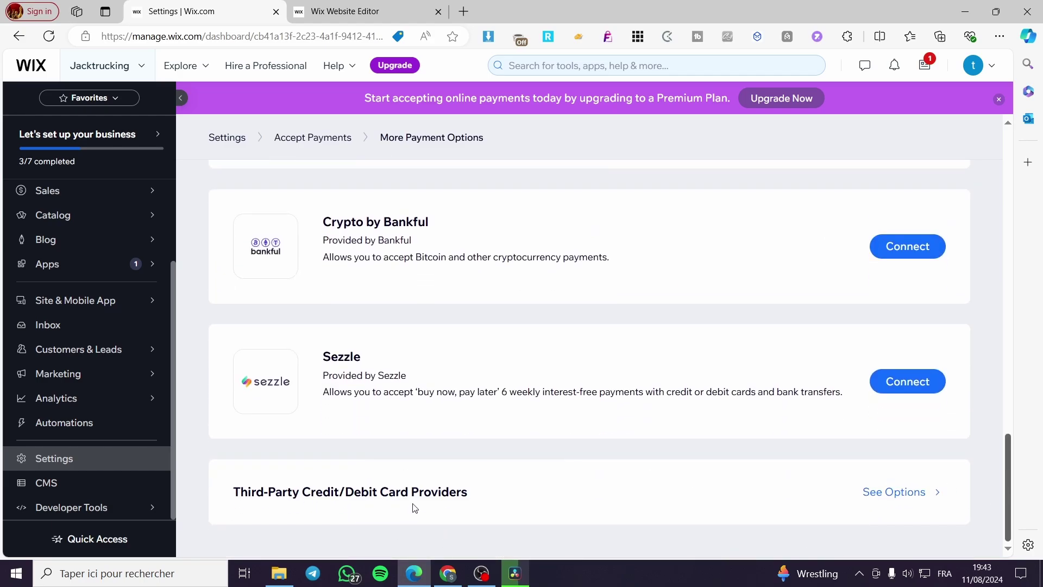
Examine the third-party credit and debit card providers that can be connected to the site
click(873, 492)
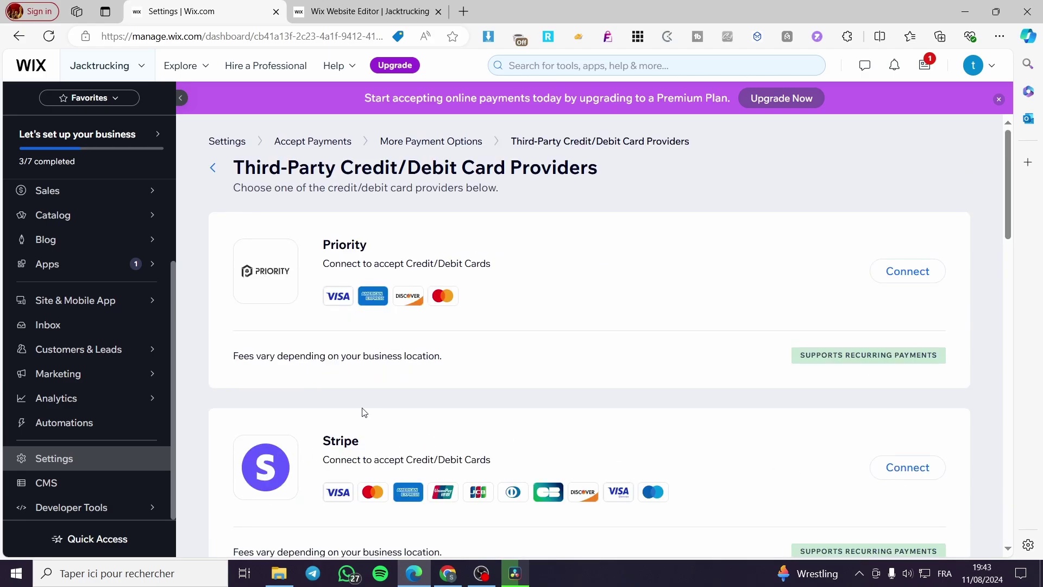
scroll(377, 356, down, 6)
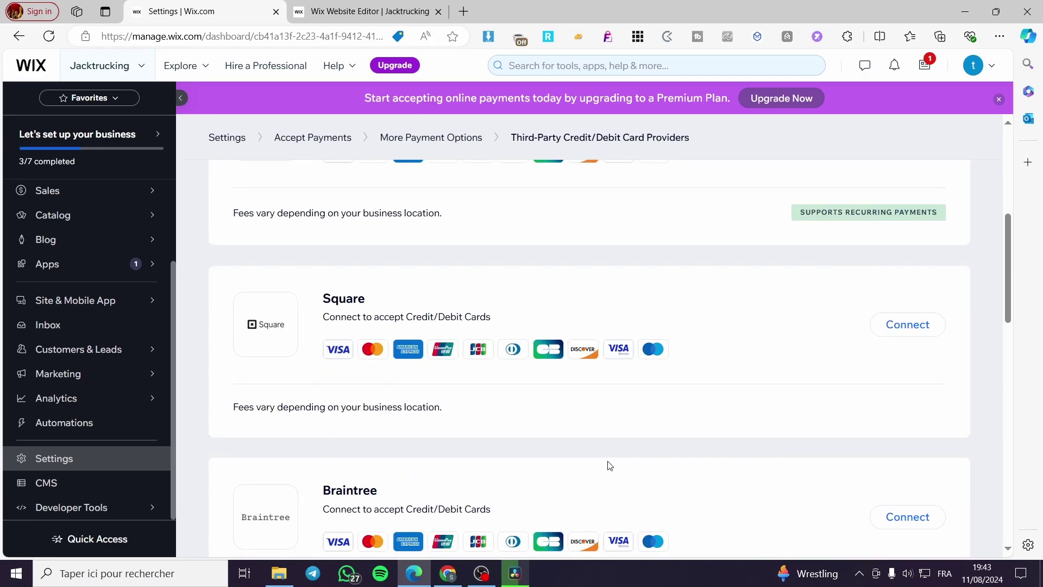
scroll(354, 428, down, 5)
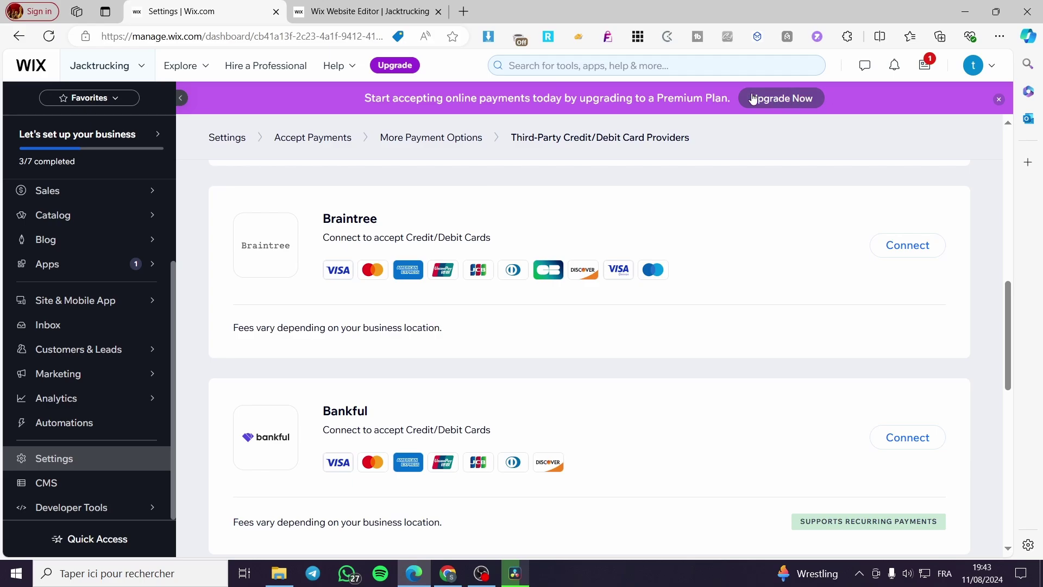
Open the Checkout settings and review the checkout customization and policy options
click(52, 468)
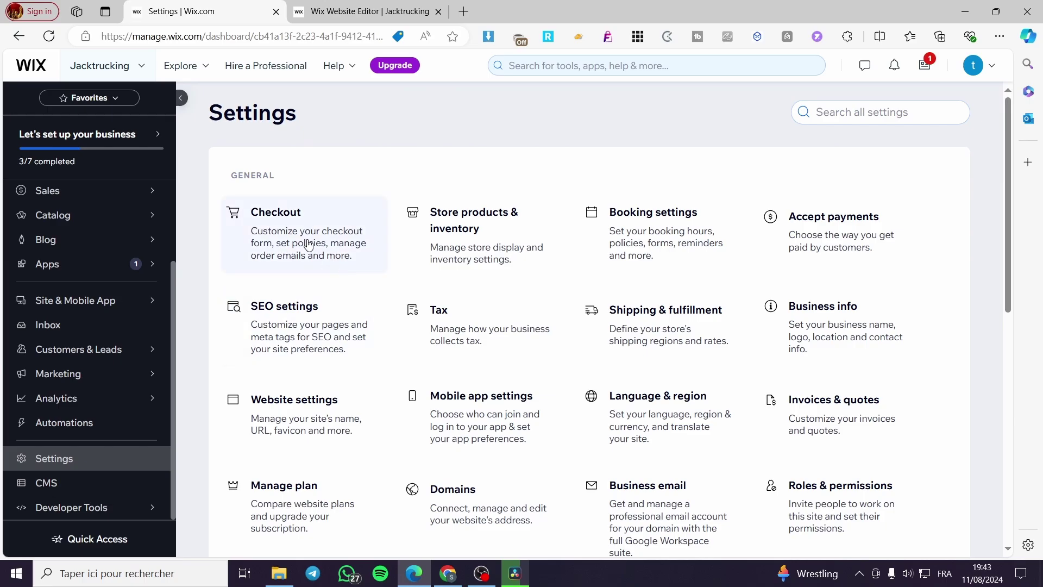
click(360, 275)
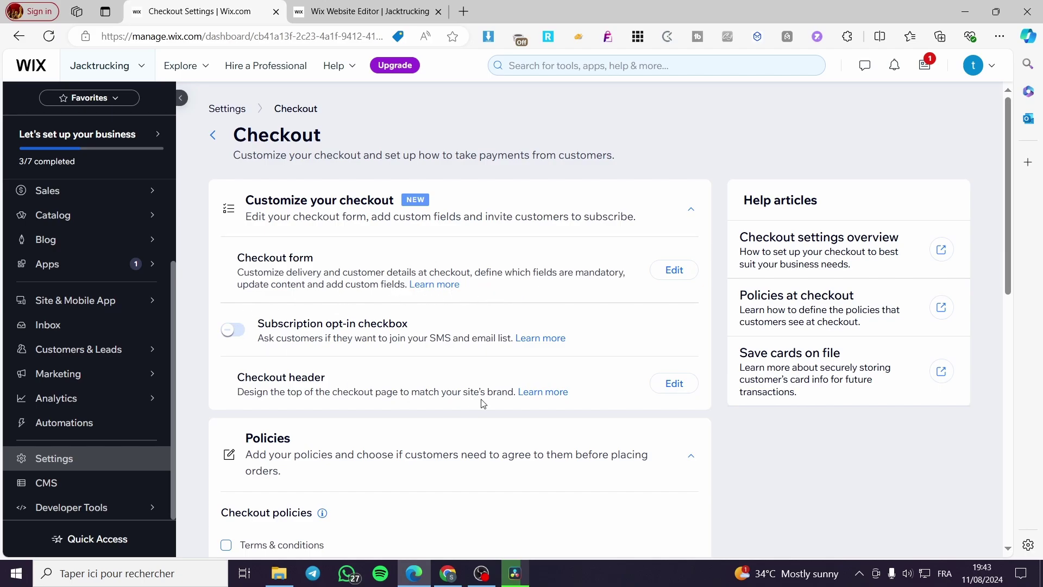
scroll(472, 402, down, 3)
scroll(391, 394, up, 1)
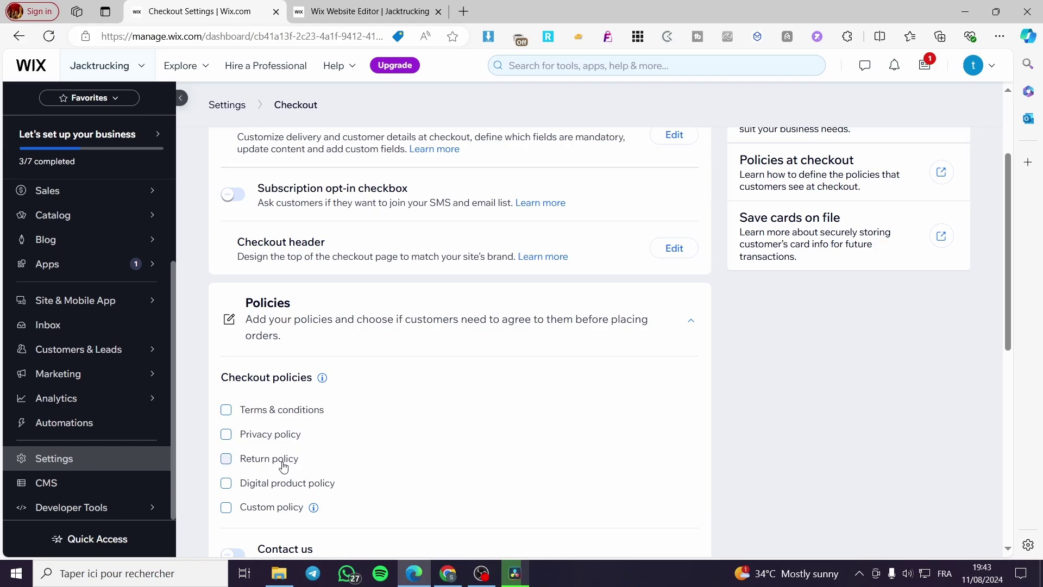
scroll(476, 447, up, 2)
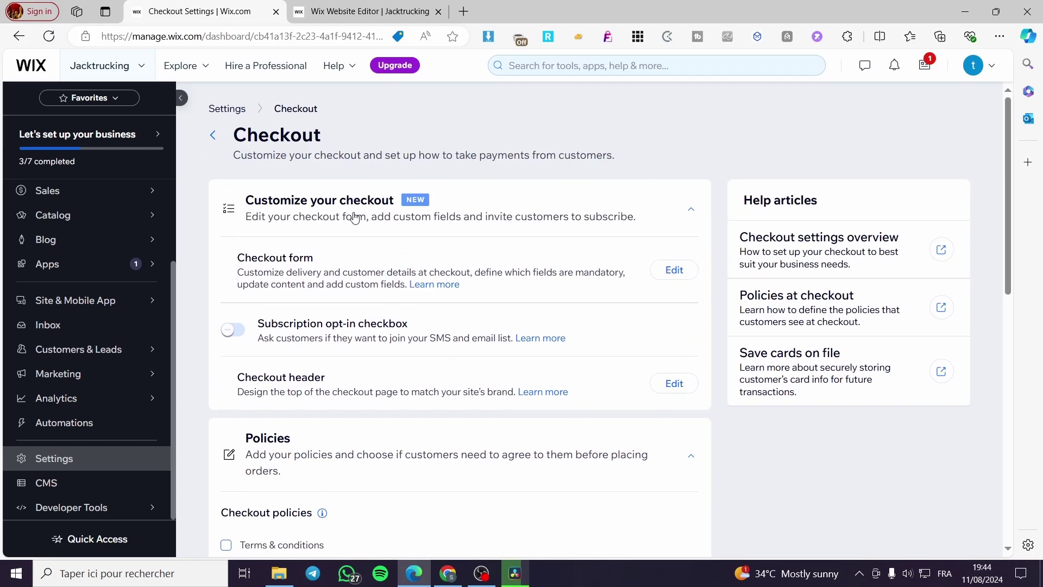
scroll(61, 426, up, 2)
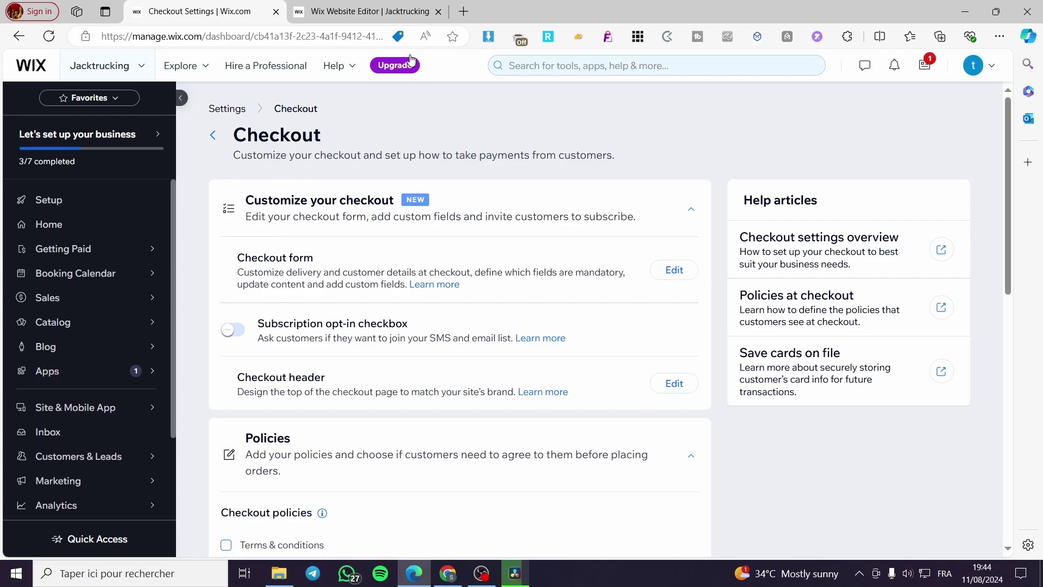
Switch to the Jacktrucking website editor and look over the Home page sections
click(348, 6)
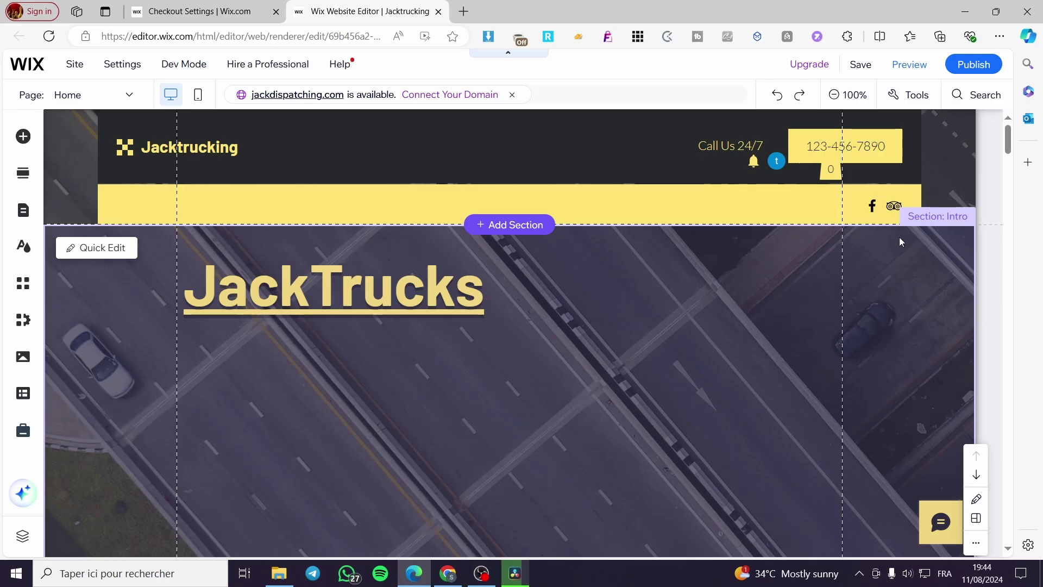
scroll(496, 271, down, 10)
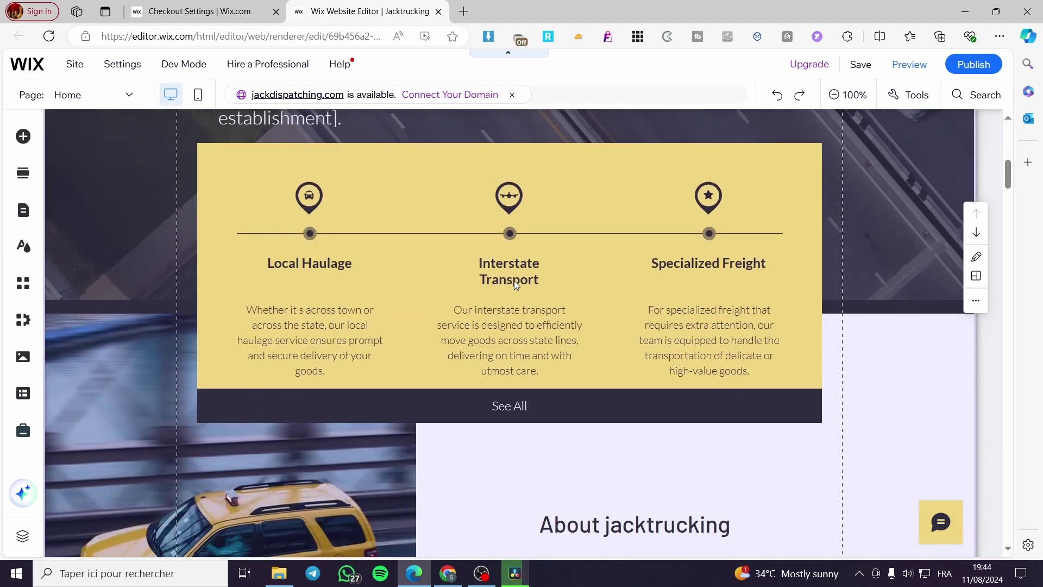
scroll(514, 280, down, 5)
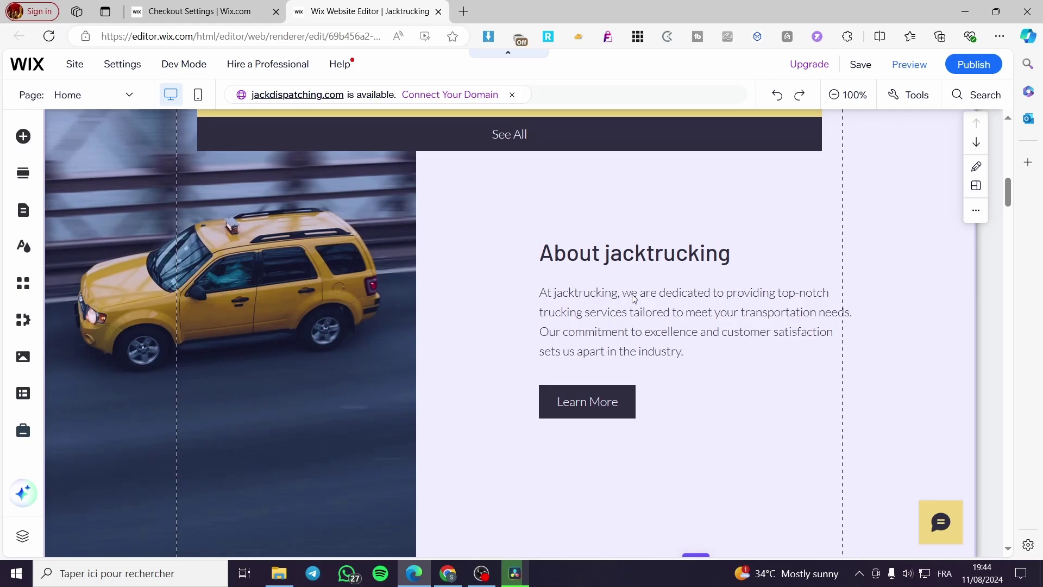
scroll(634, 297, up, 10)
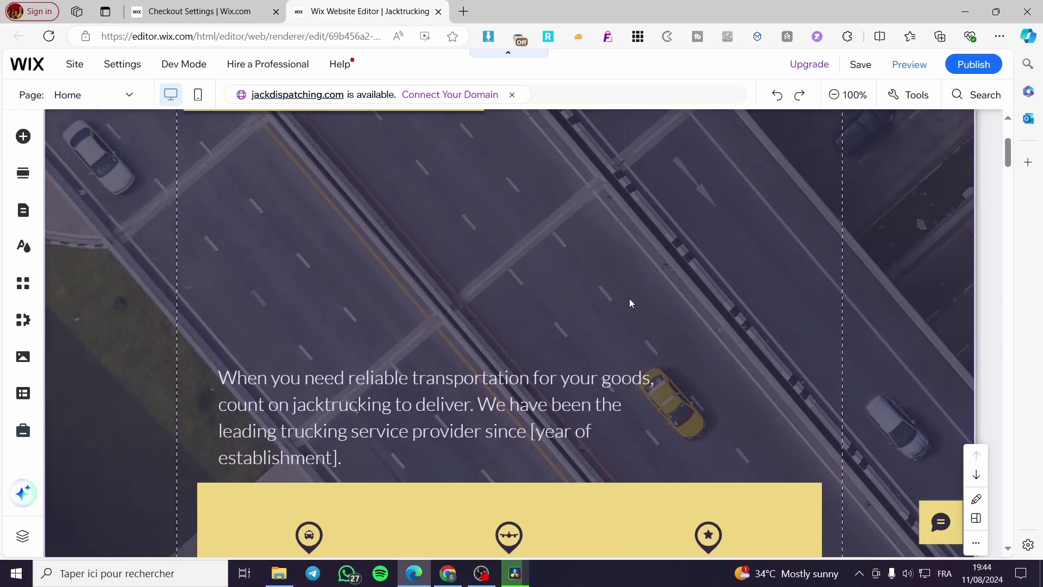
scroll(634, 303, up, 3)
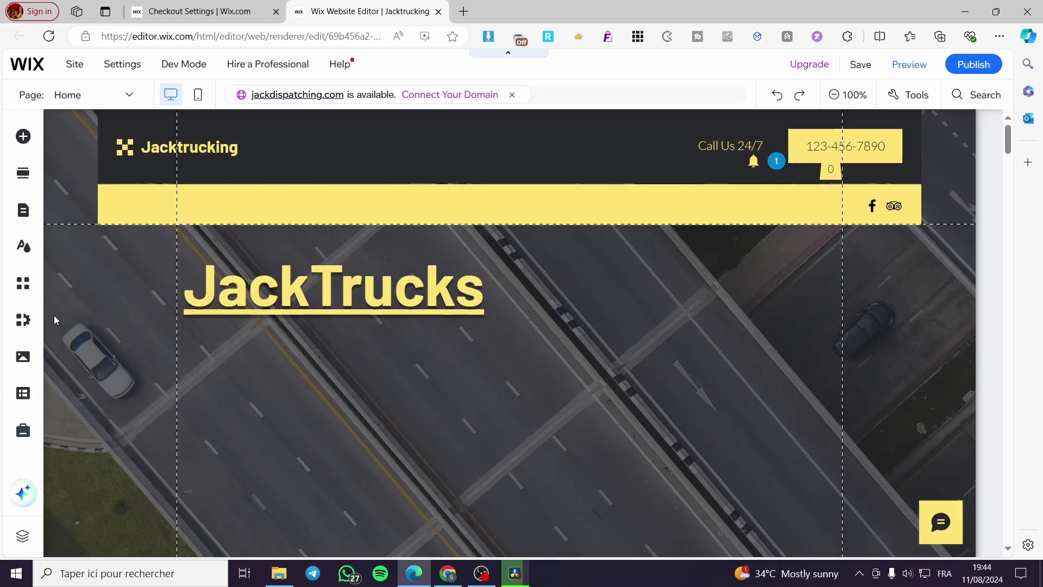
Open the Wix App Market in the editor and search it for "wix stores"
click(25, 288)
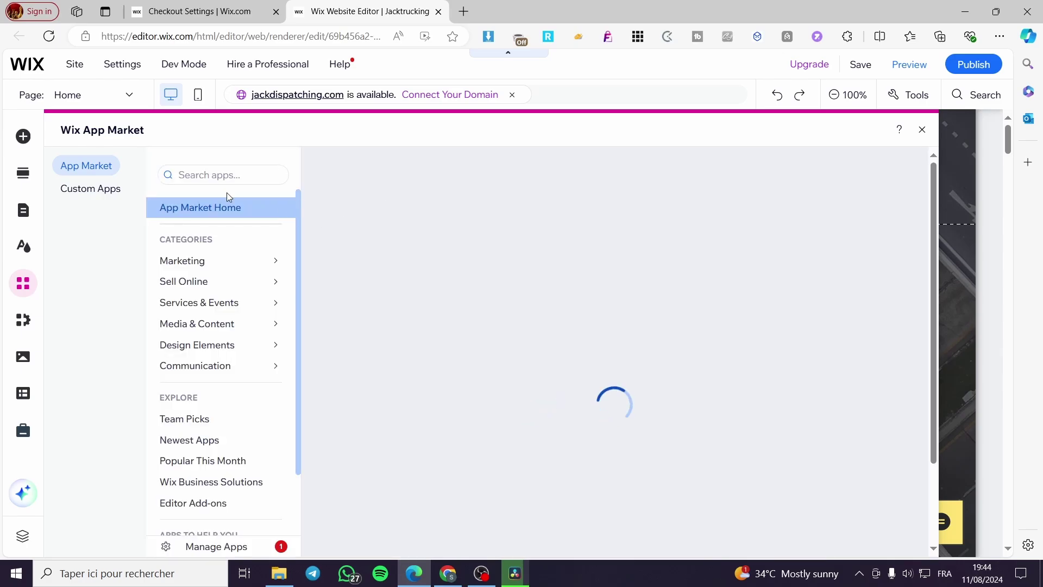
click(227, 176)
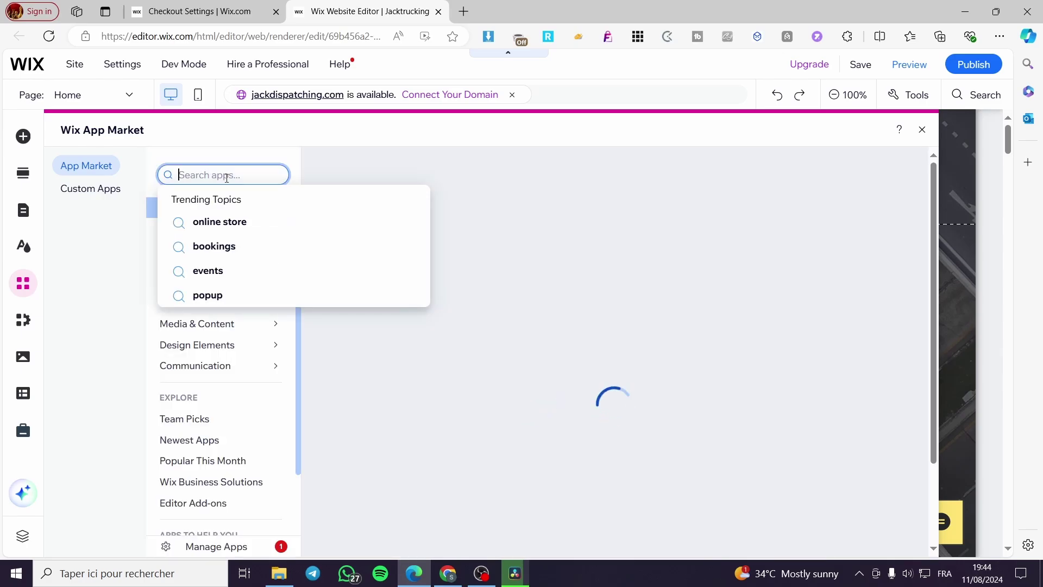
text(wix stores)
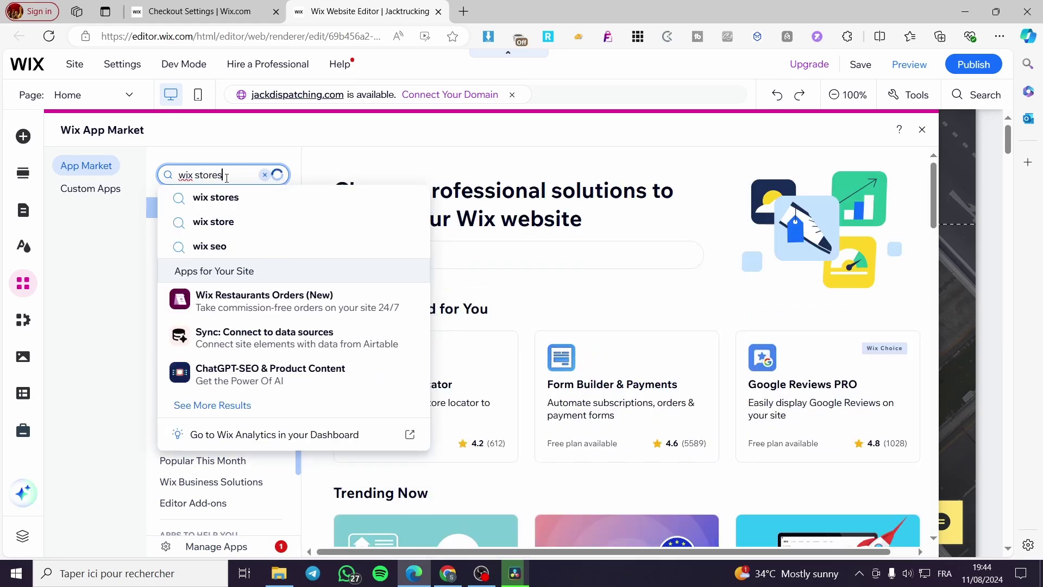
key(Return)
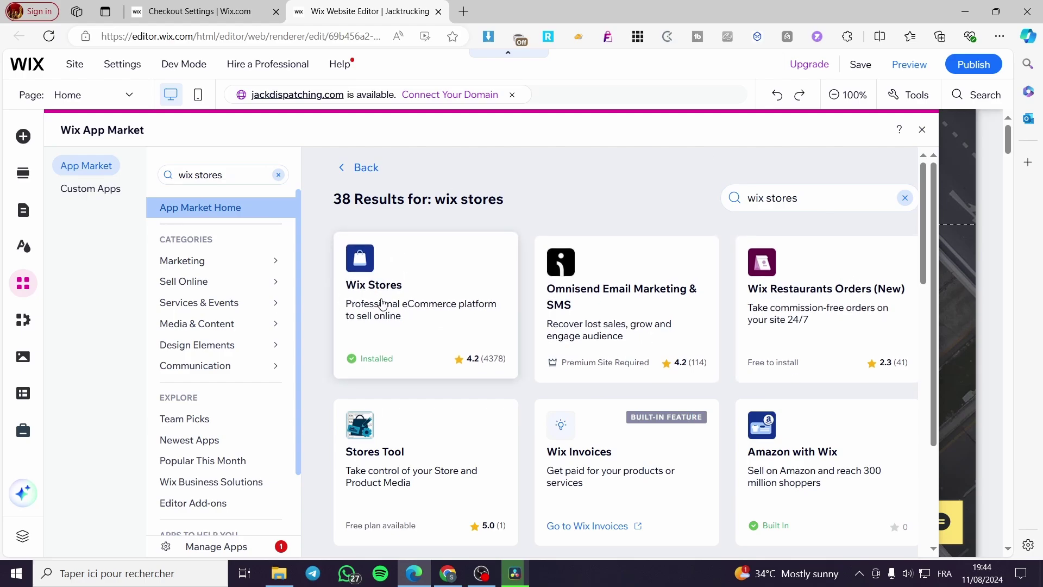
Add the Wix Stores app to the site again and open its overview among the business apps
click(420, 308)
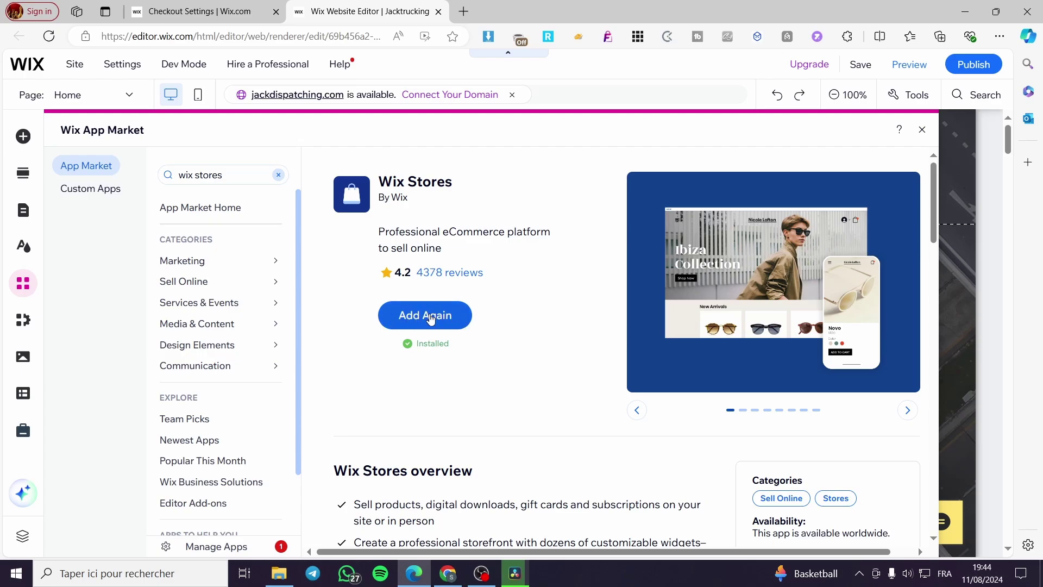
click(424, 320)
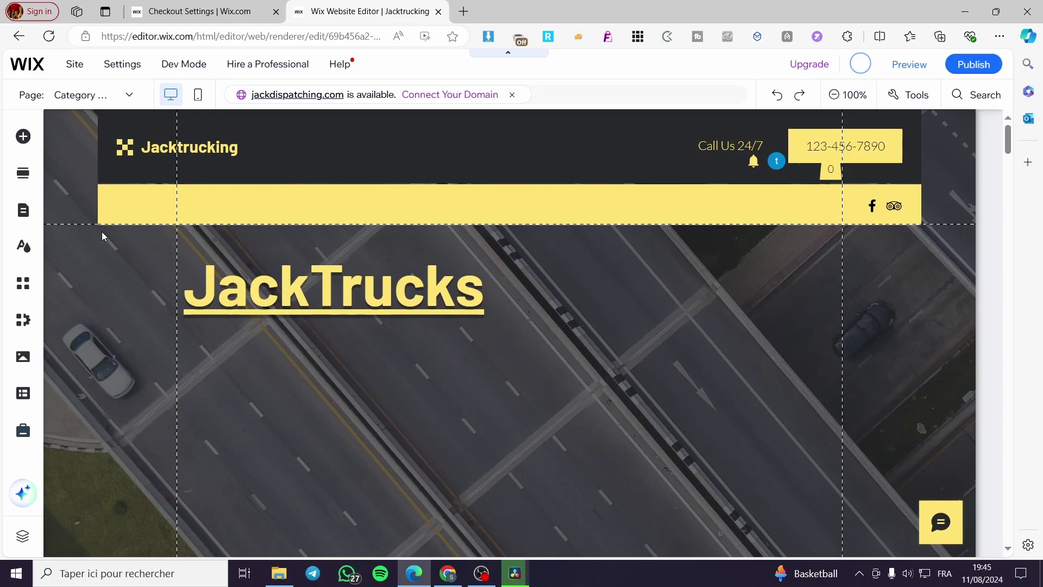
click(23, 319)
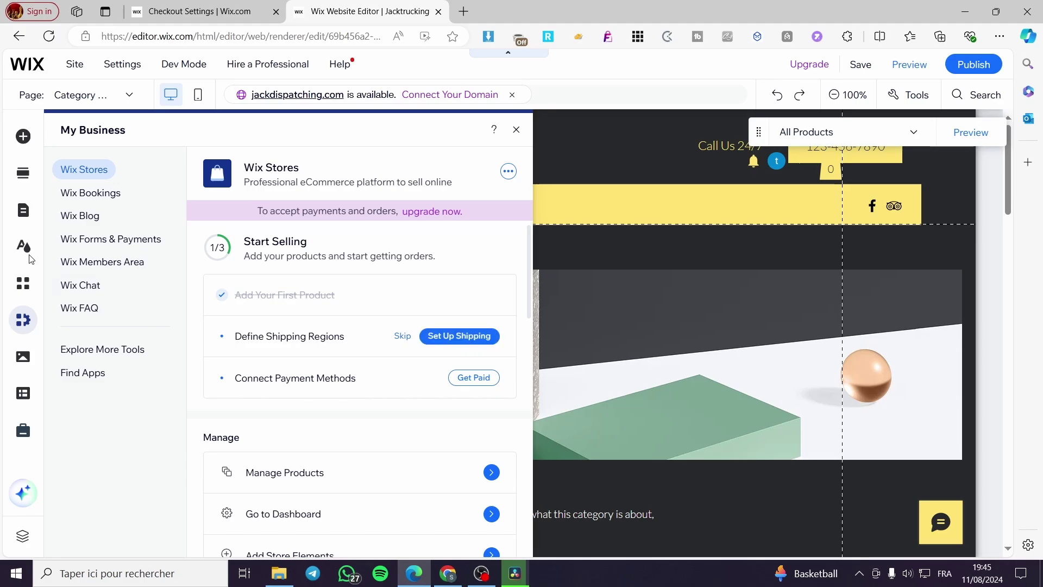
Open the site menu's page list and inspect the Shop item under Dropdown, keeping its name
click(22, 211)
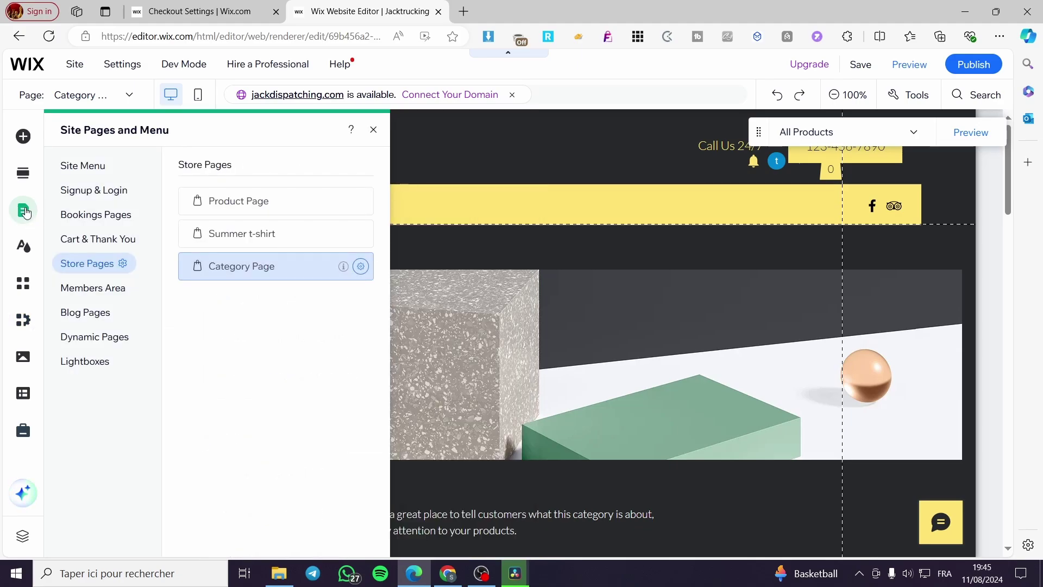
click(97, 166)
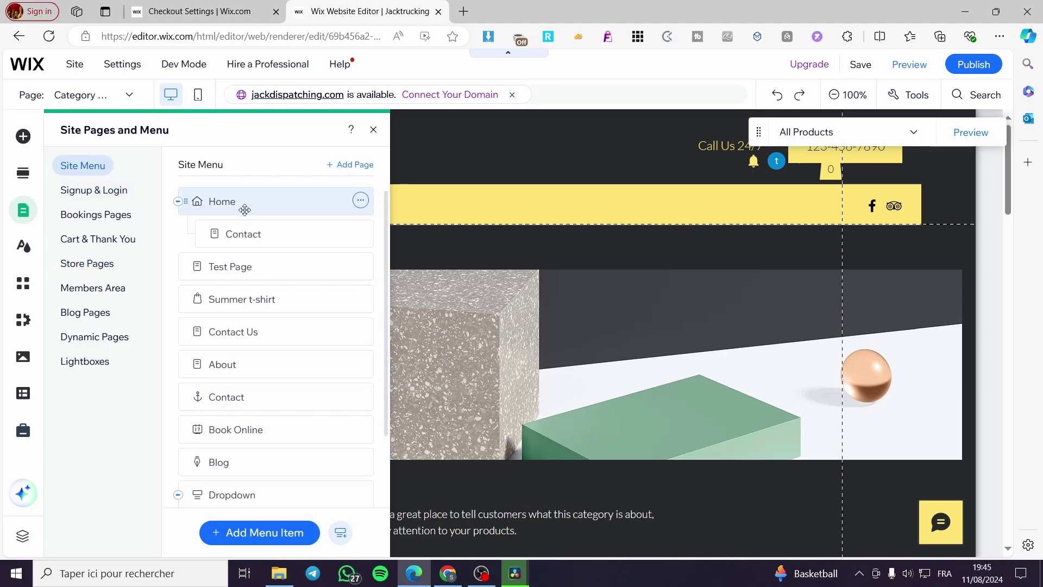
scroll(270, 321, down, 2)
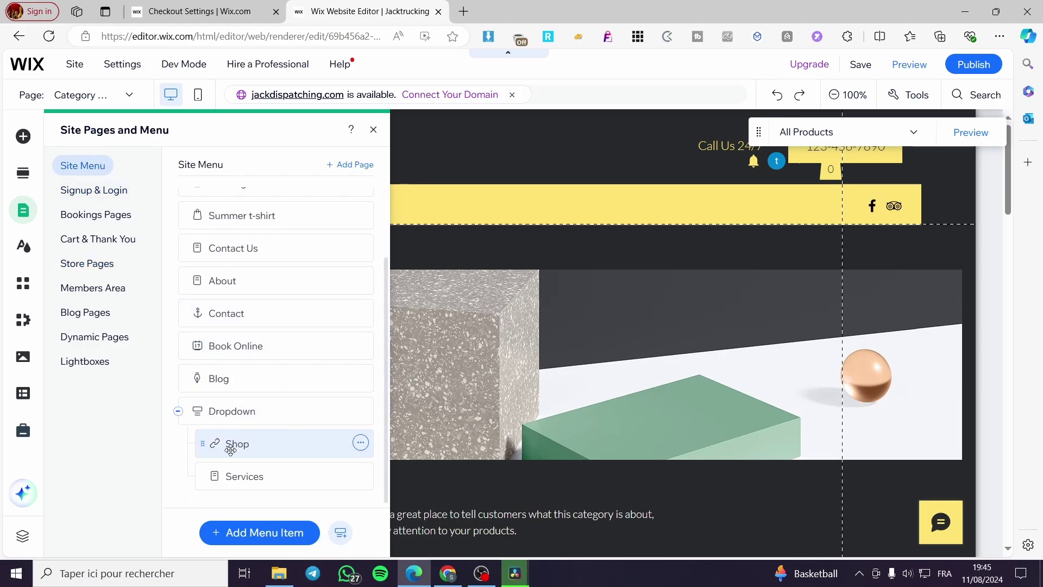
click(249, 442)
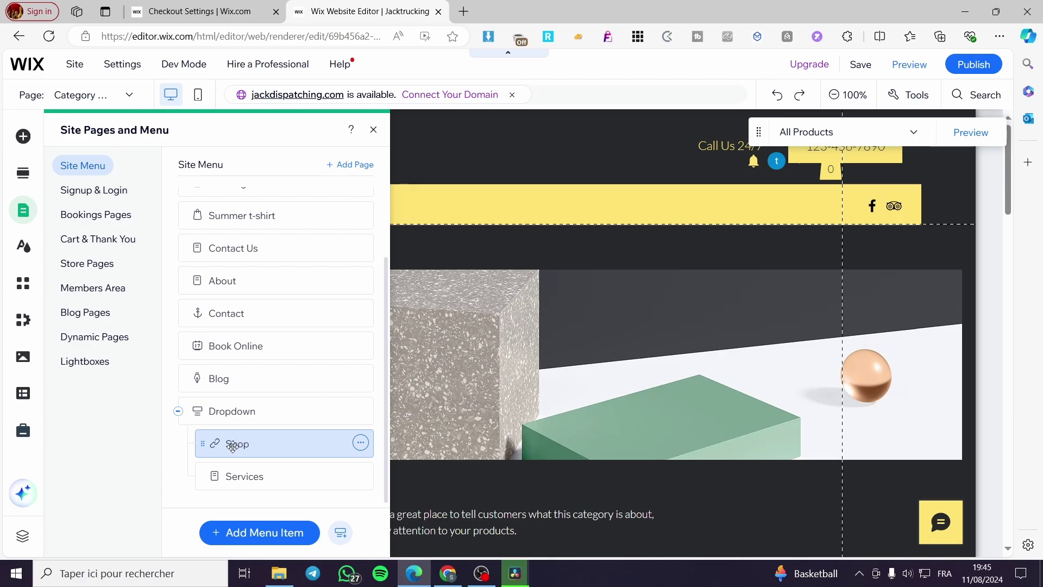
double_click(231, 444)
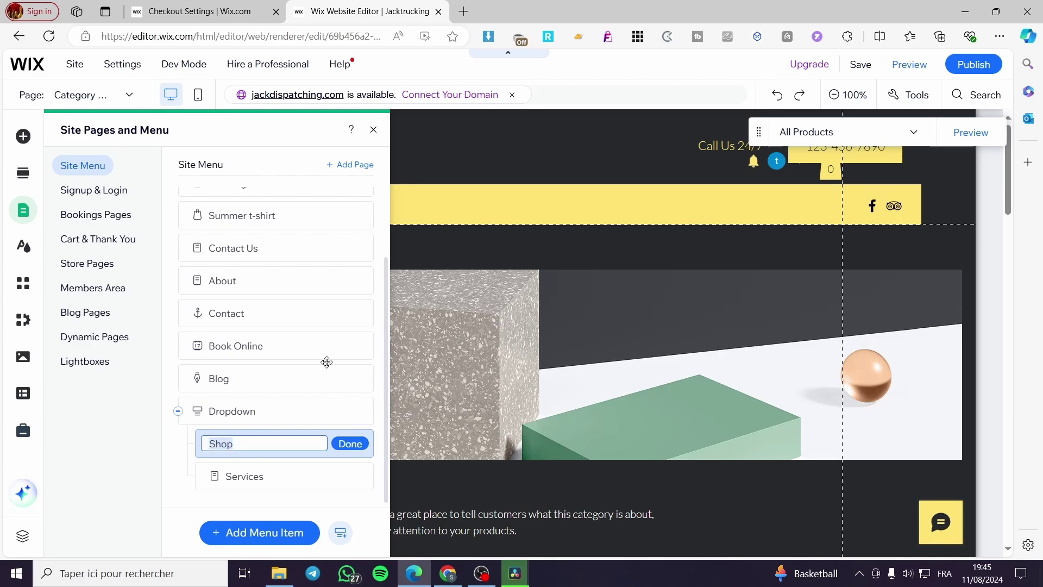
click(360, 447)
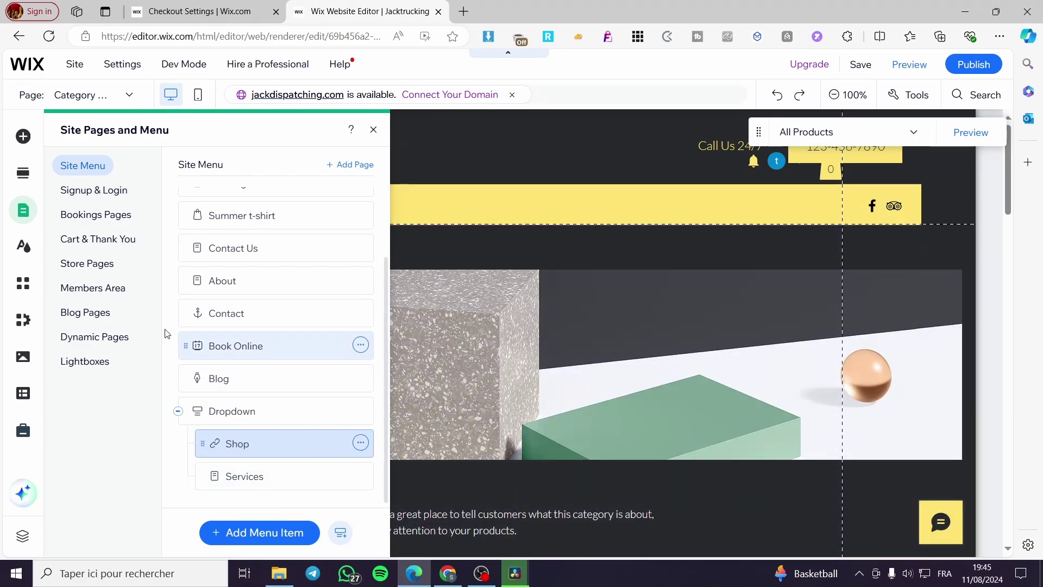
Close the site pages list and look over the products displayed on the Category Page
scroll(606, 402, down, 5)
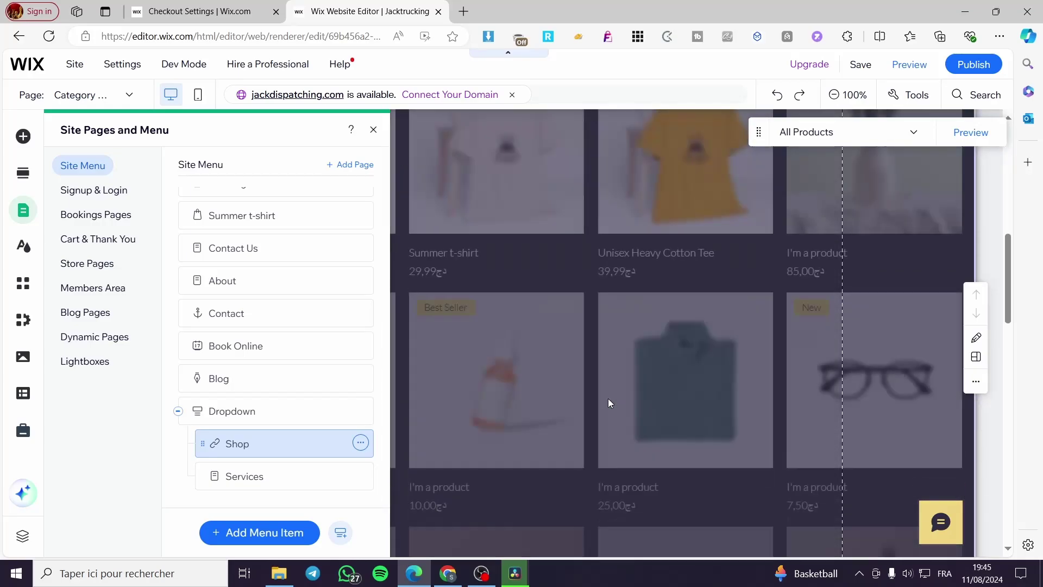
click(556, 378)
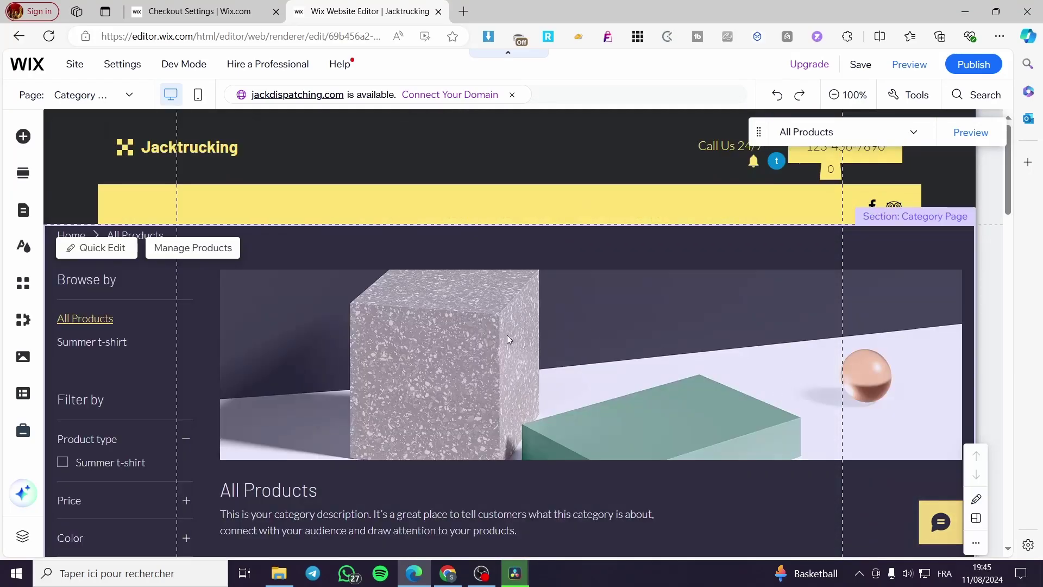
scroll(700, 331, down, 5)
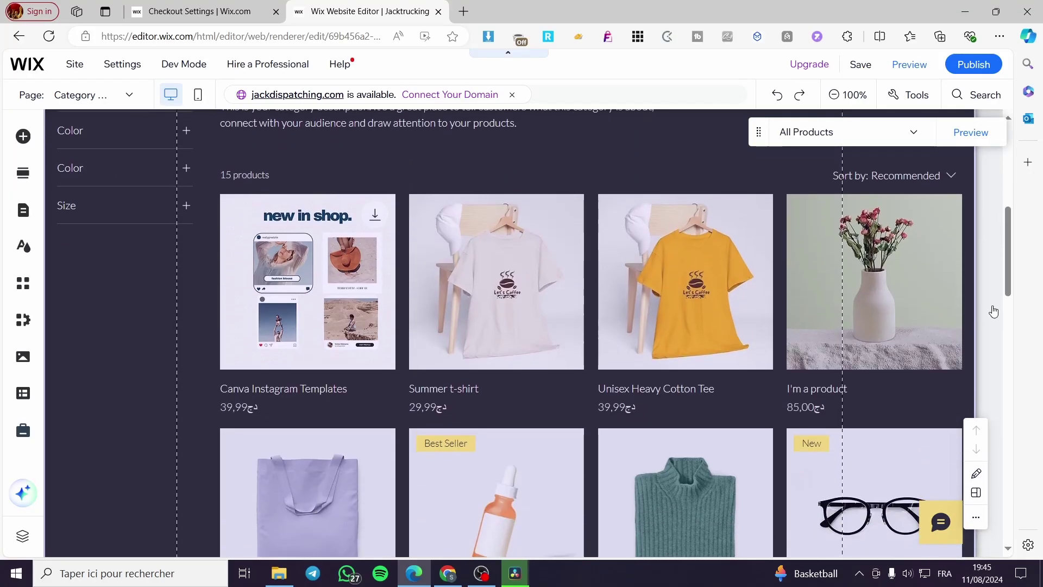
scroll(598, 298, down, 3)
scroll(543, 275, up, 3)
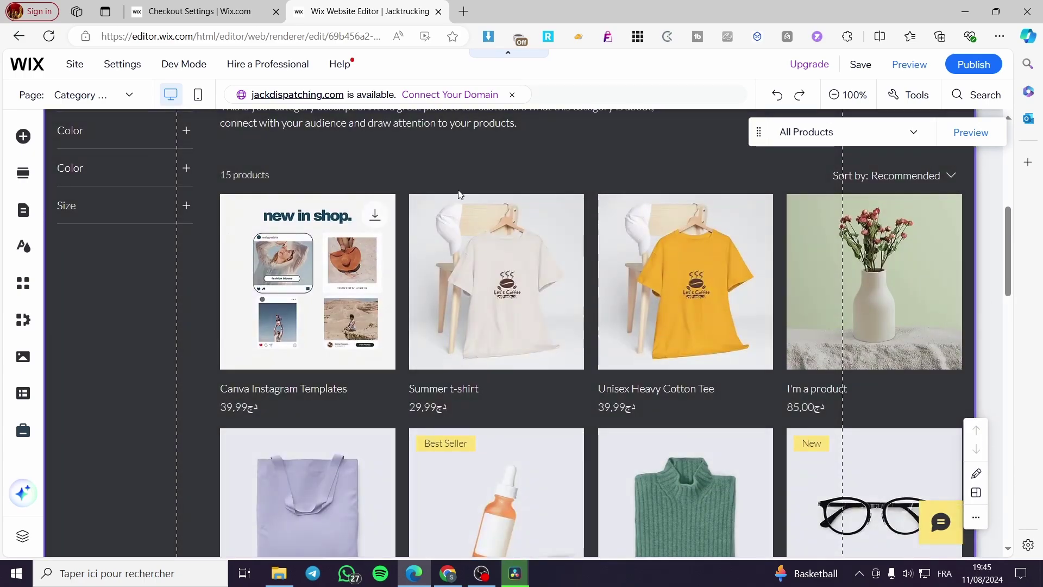
Open product management from the Category Page gallery, review the product list and the Canva Instagram Templates actions, and return to the page
click(451, 197)
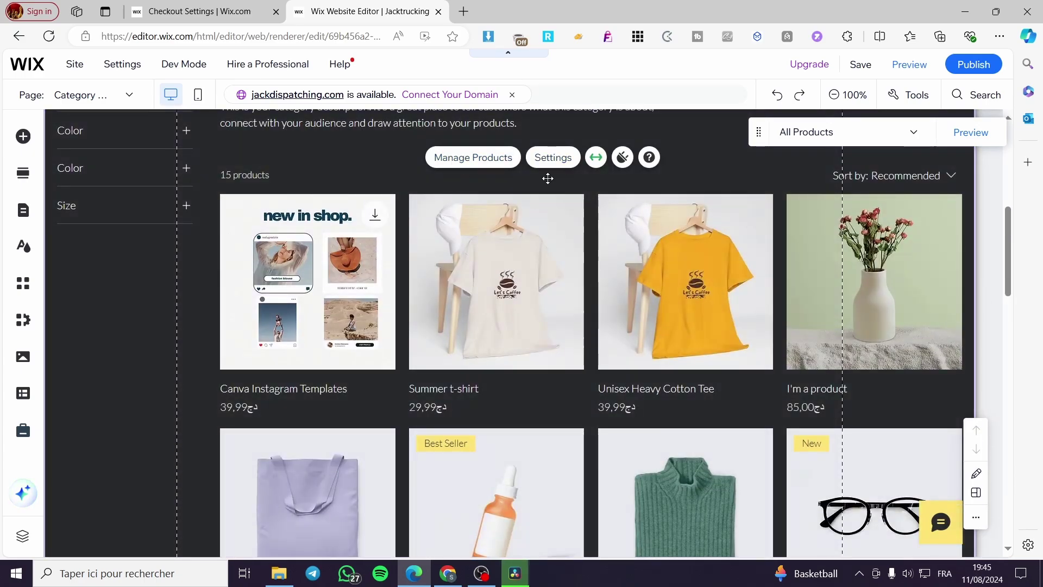
scroll(529, 240, up, 3)
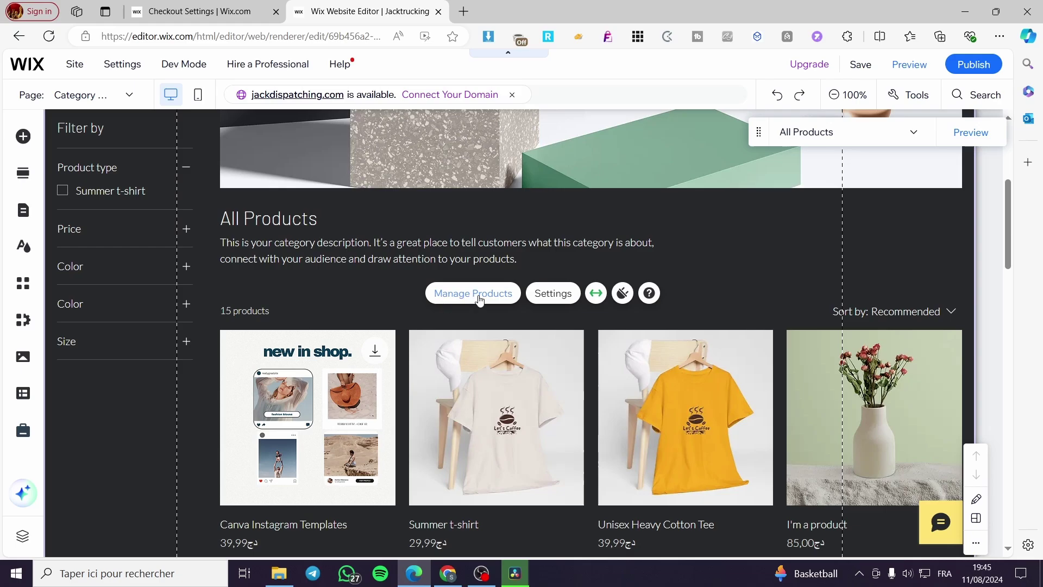
click(479, 299)
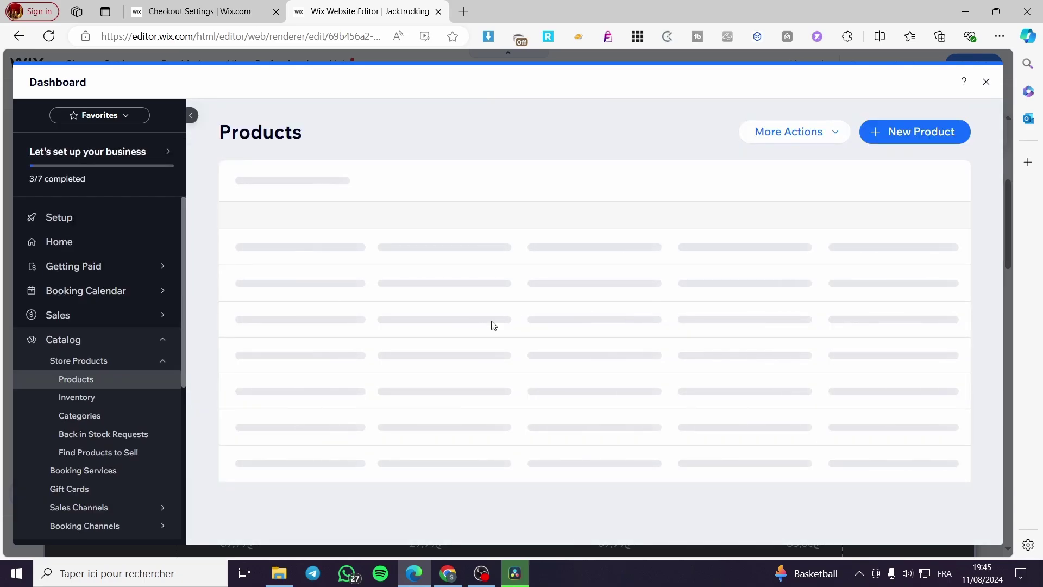
scroll(644, 293, down, 4)
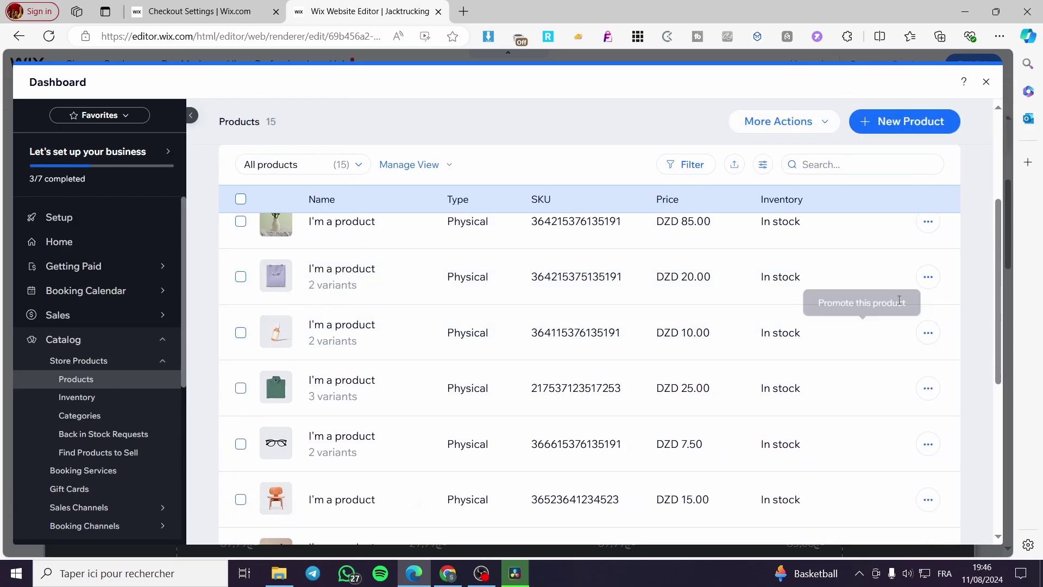
mouse_move(926, 277)
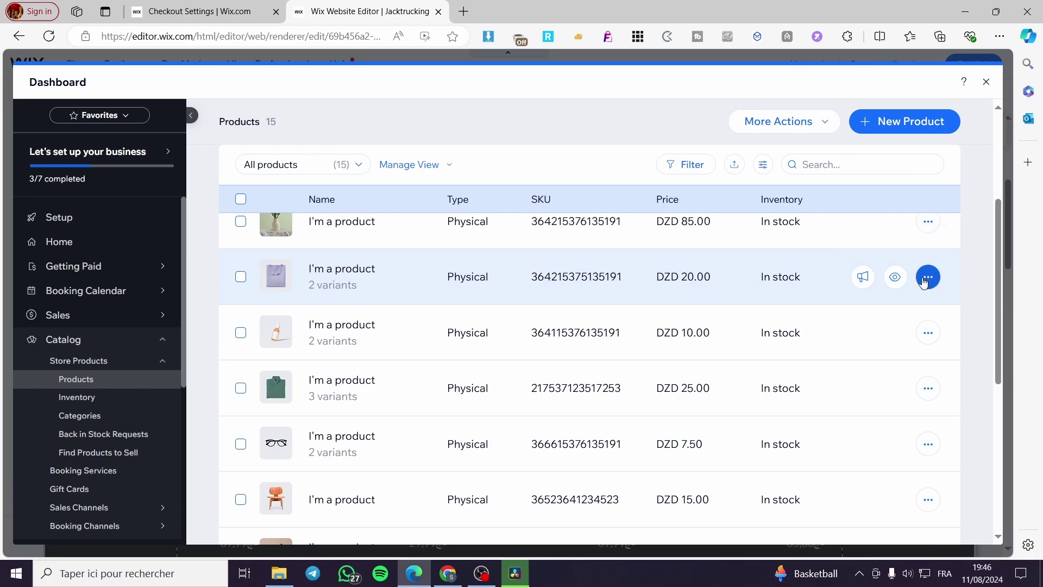
scroll(927, 277, up, 4)
click(930, 260)
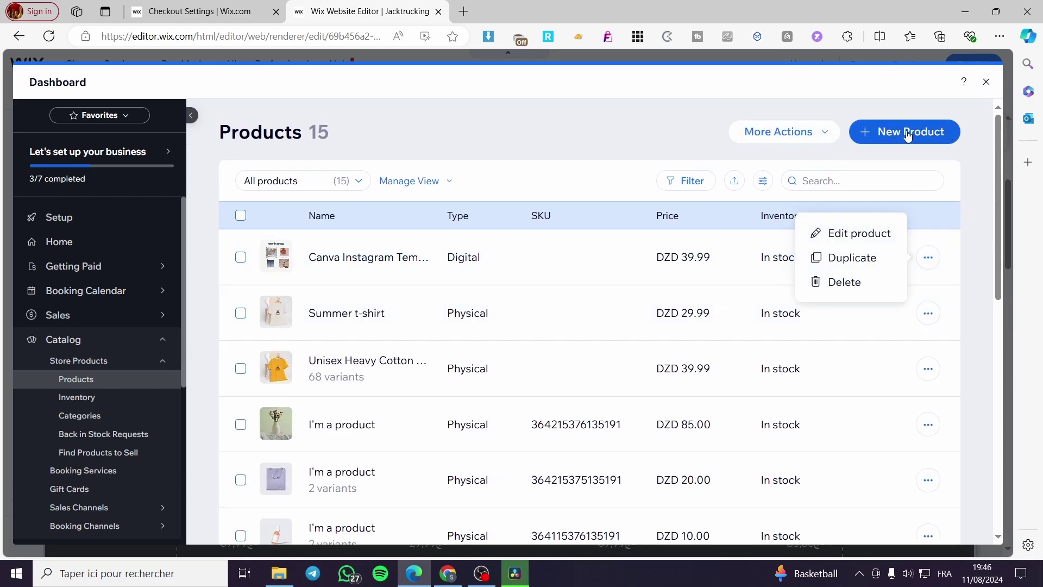
click(983, 82)
Look over the All Products page again and select its product gallery for customization
scroll(448, 405, up, 5)
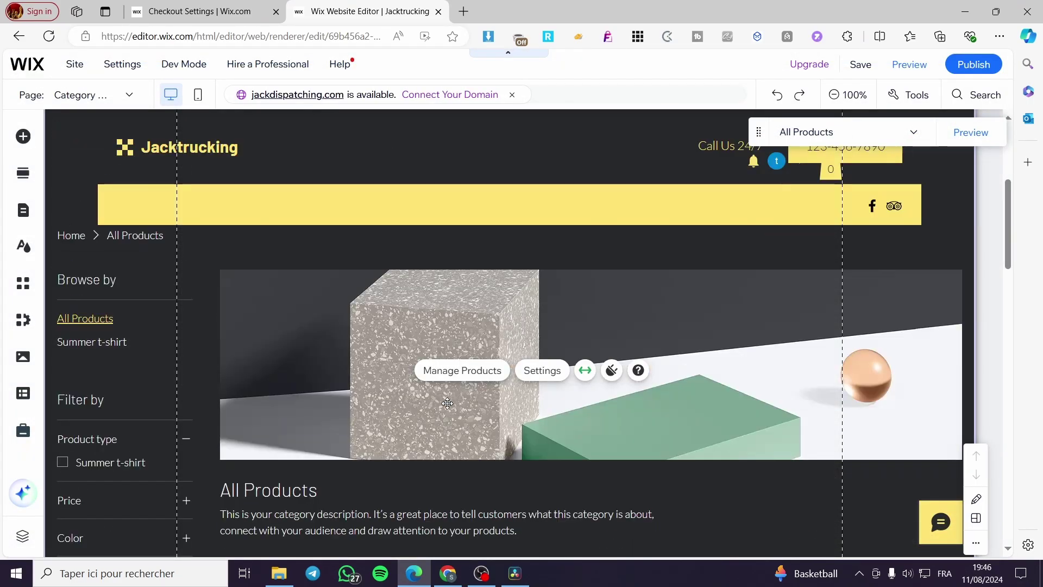
scroll(450, 478, down, 4)
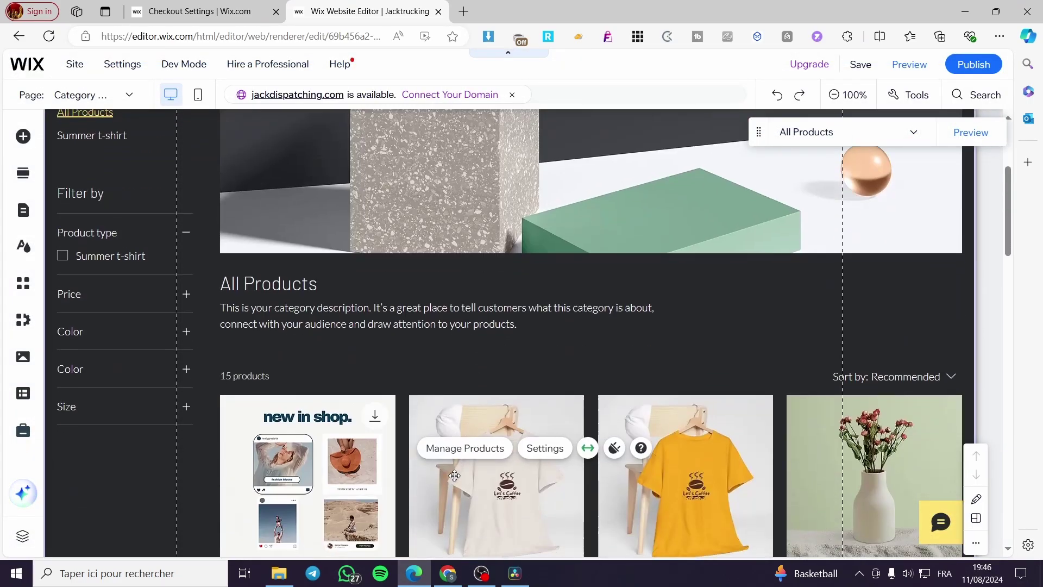
scroll(467, 365, down, 5)
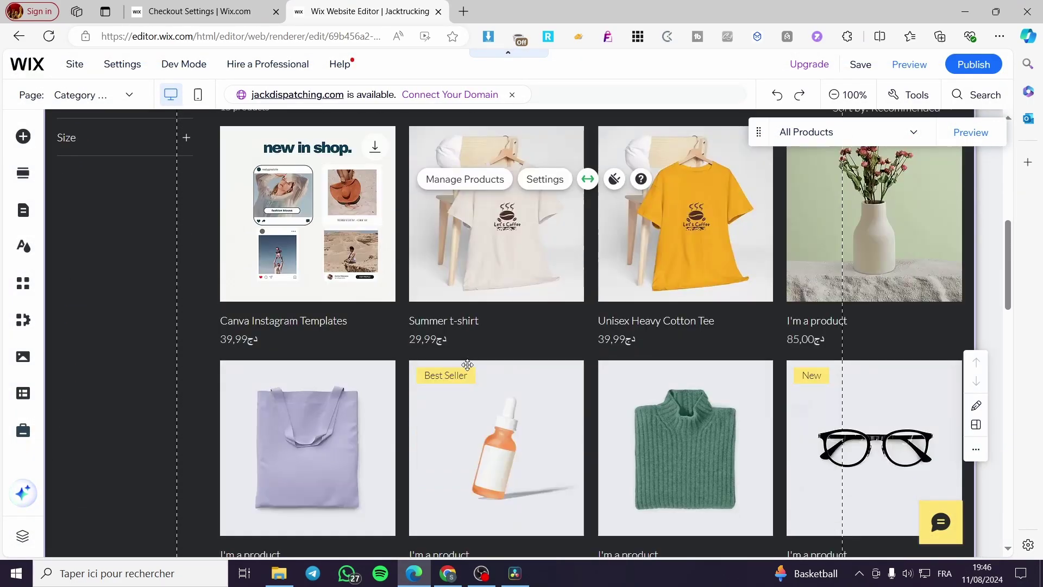
double_click(327, 320)
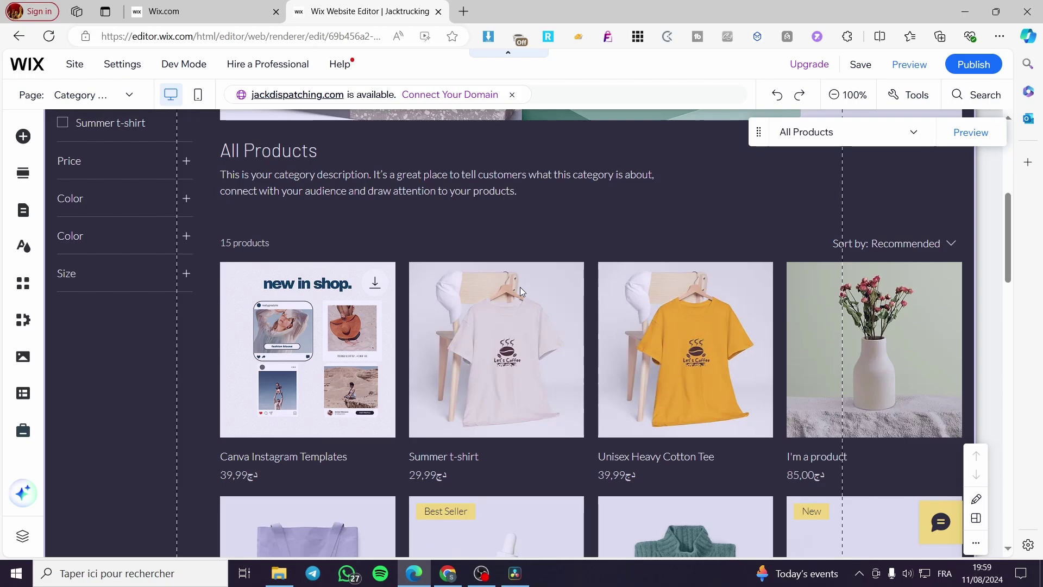
click(511, 320)
click(545, 223)
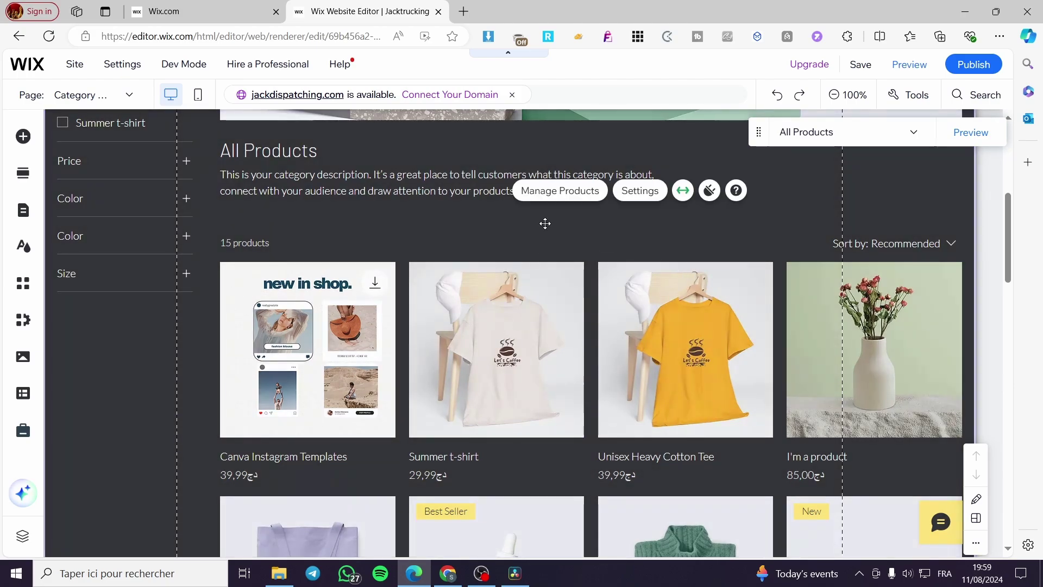
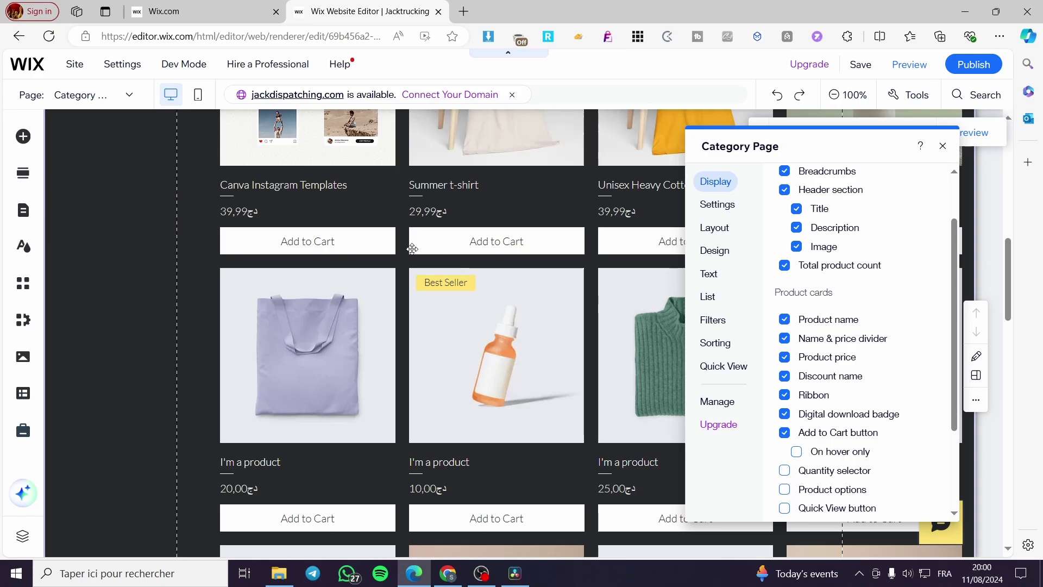
Turn off hover-only display for the Add to Cart button and enable the quantity selector and Quick View button on product cards
scroll(869, 413, down, 1)
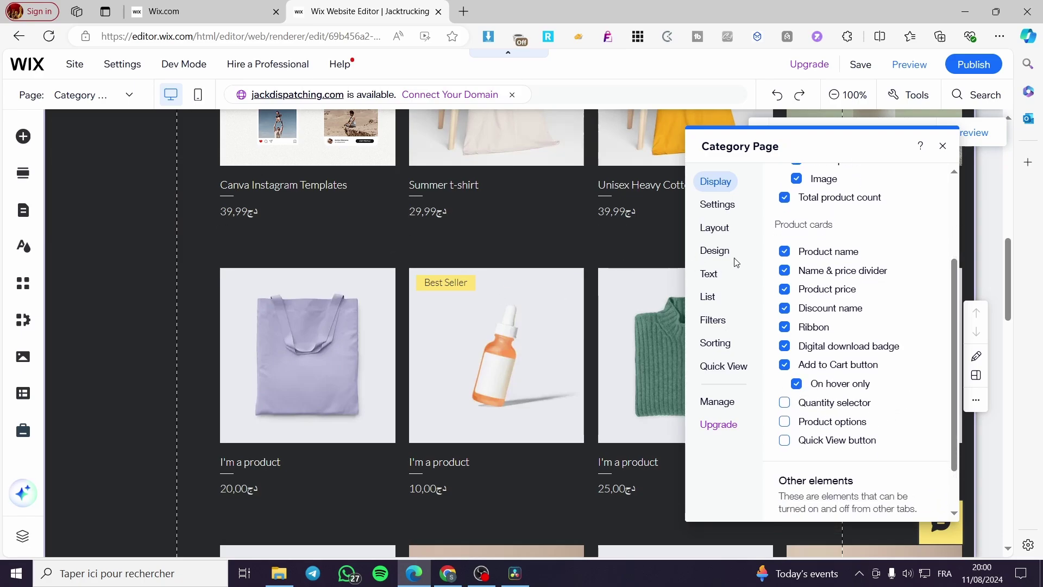
click(796, 384)
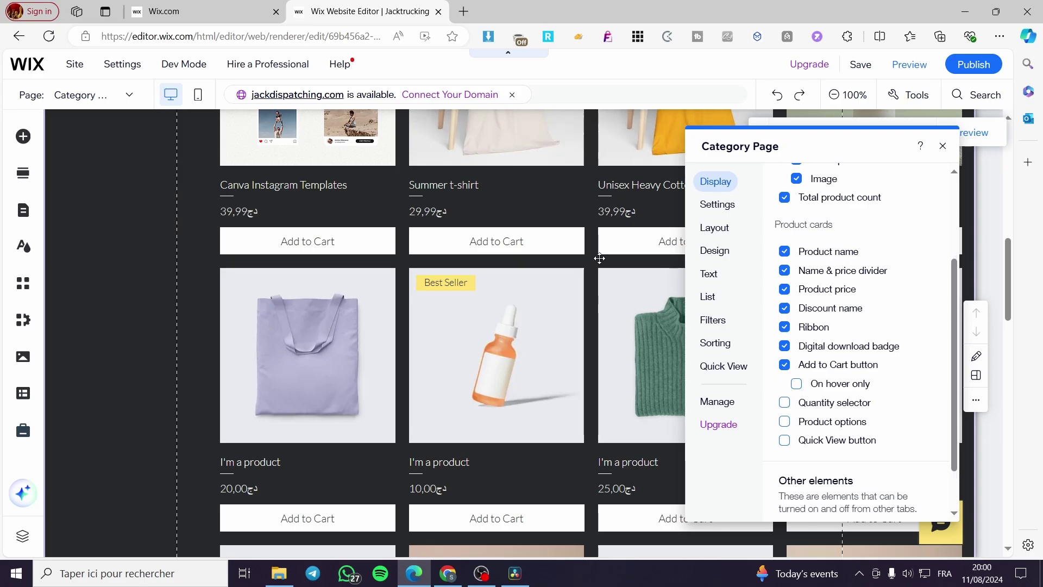
click(784, 403)
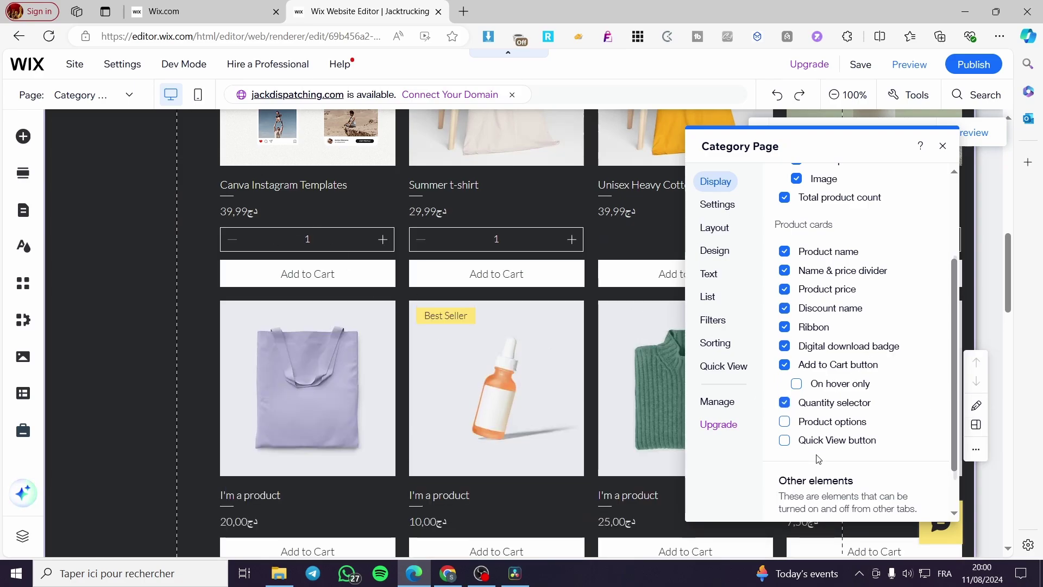
click(784, 421)
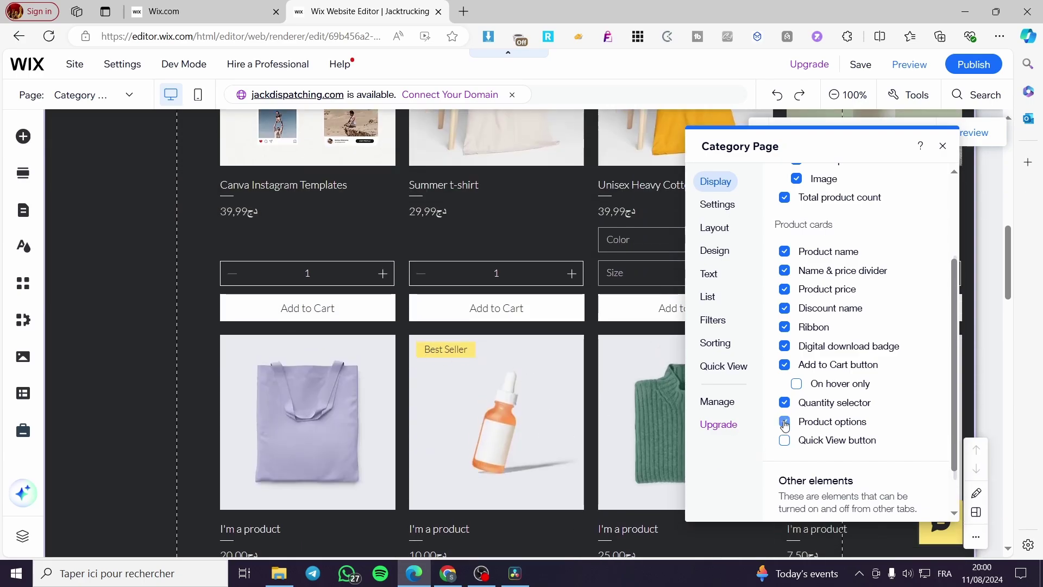
click(784, 423)
click(785, 441)
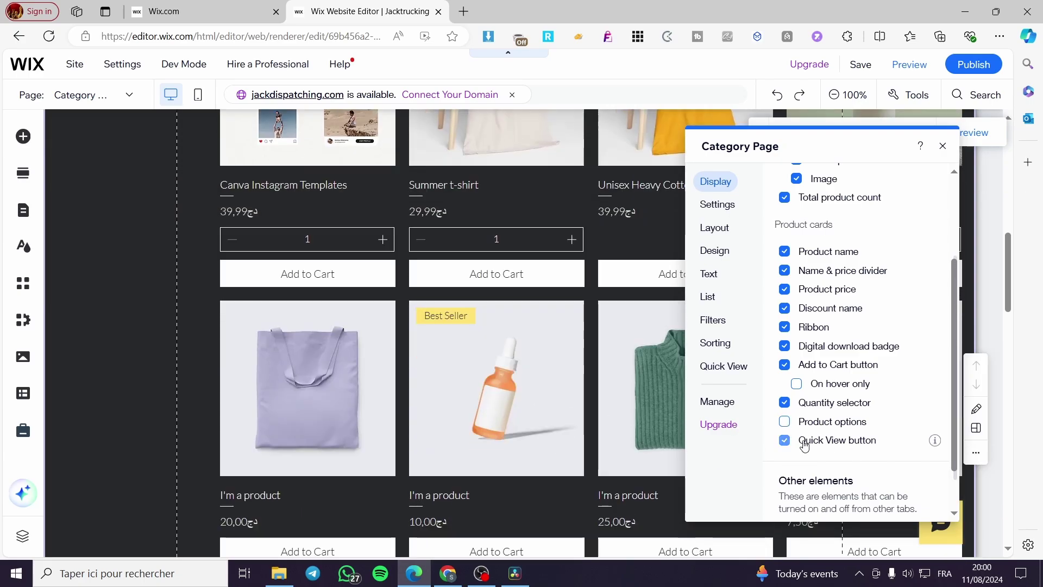
scroll(786, 284, up, 3)
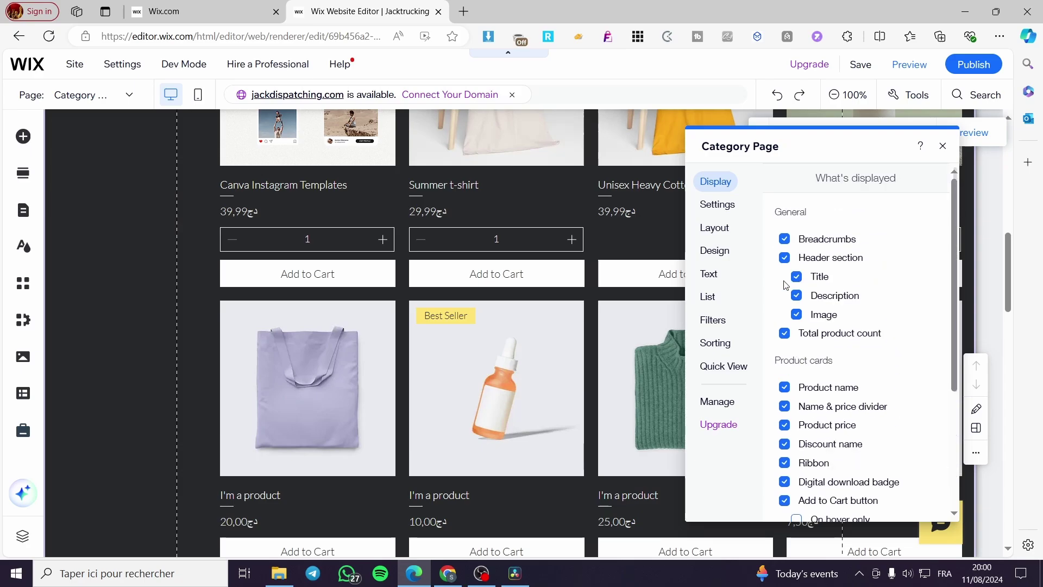
Review the Category Page's scroll behavior settings and open the layout options for product images
click(718, 205)
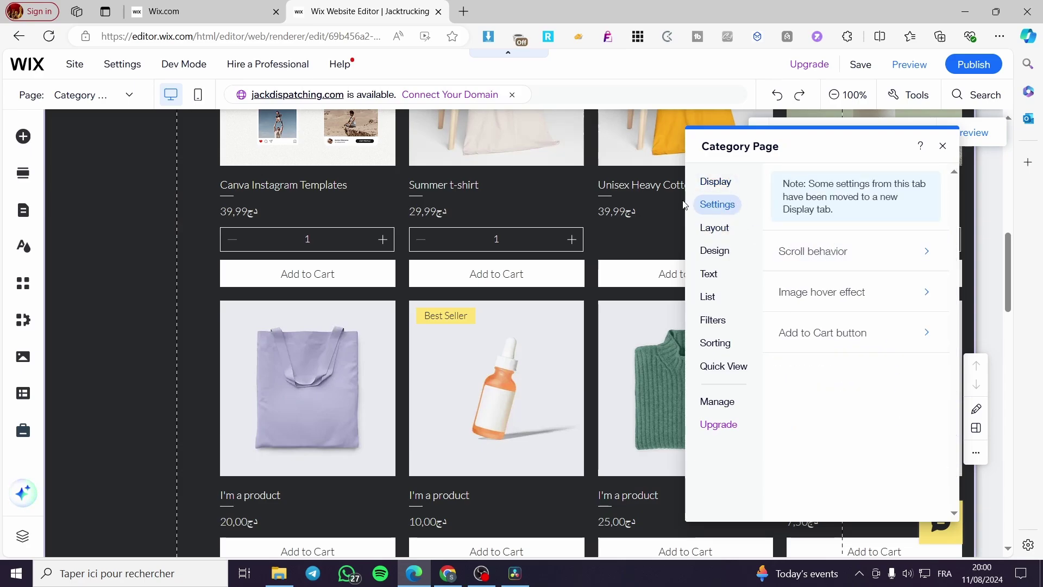
click(820, 256)
click(784, 181)
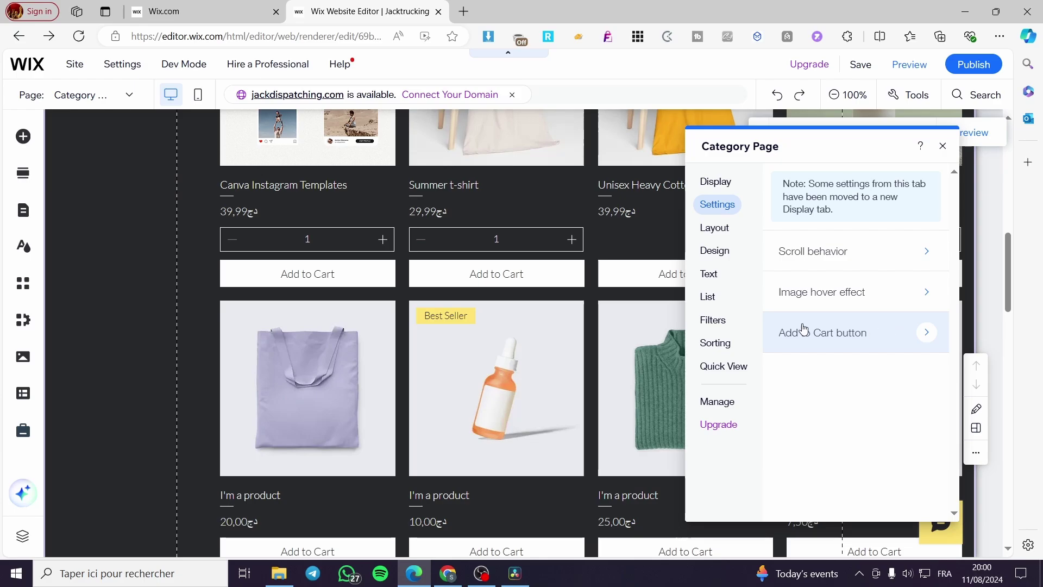
click(725, 229)
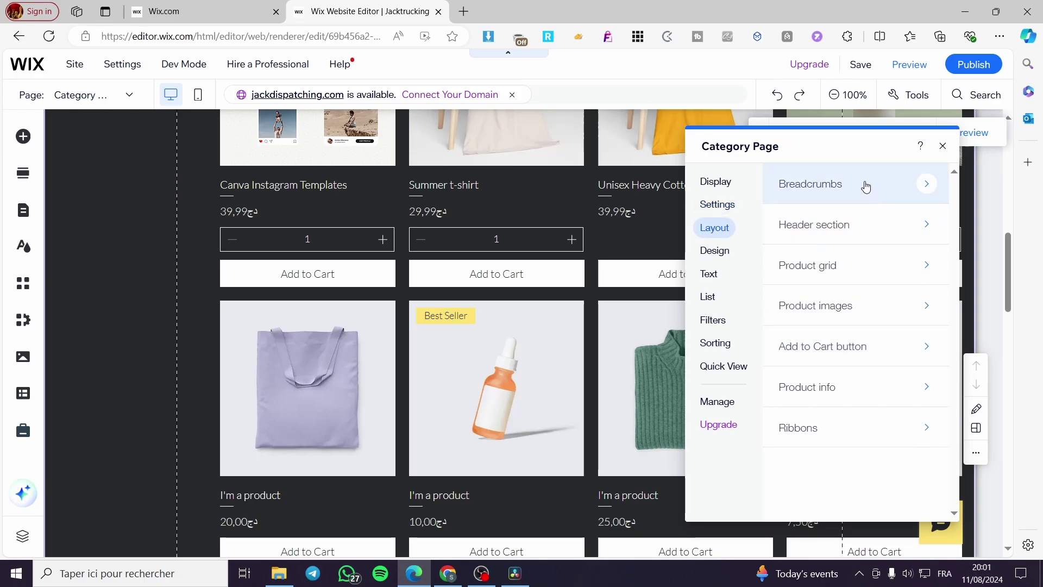
click(902, 306)
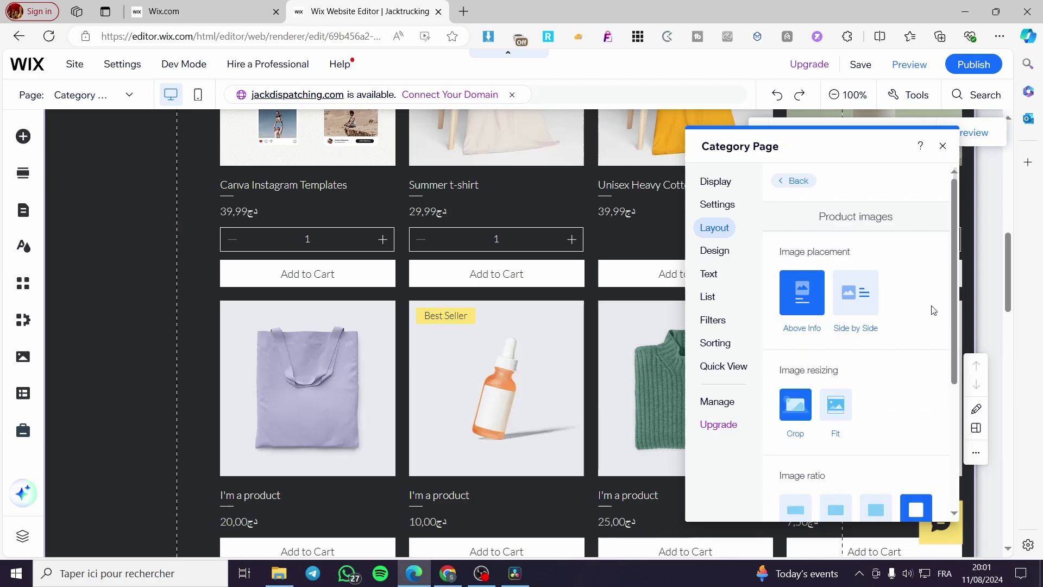
Try Side by Side placement and Fit resizing for the product images, restore Above Info and Crop, and check the image ratio options
click(864, 304)
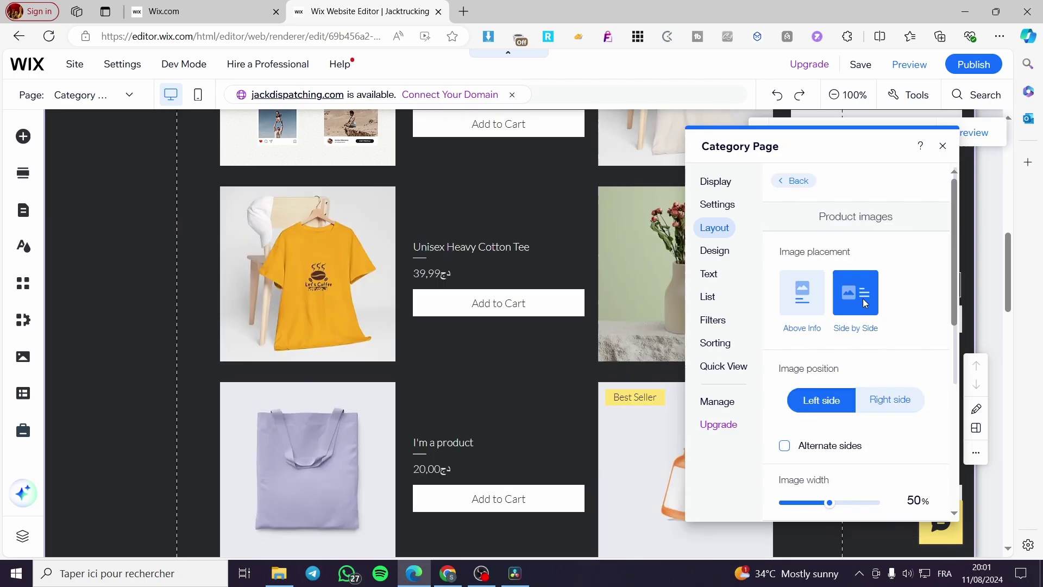
click(802, 300)
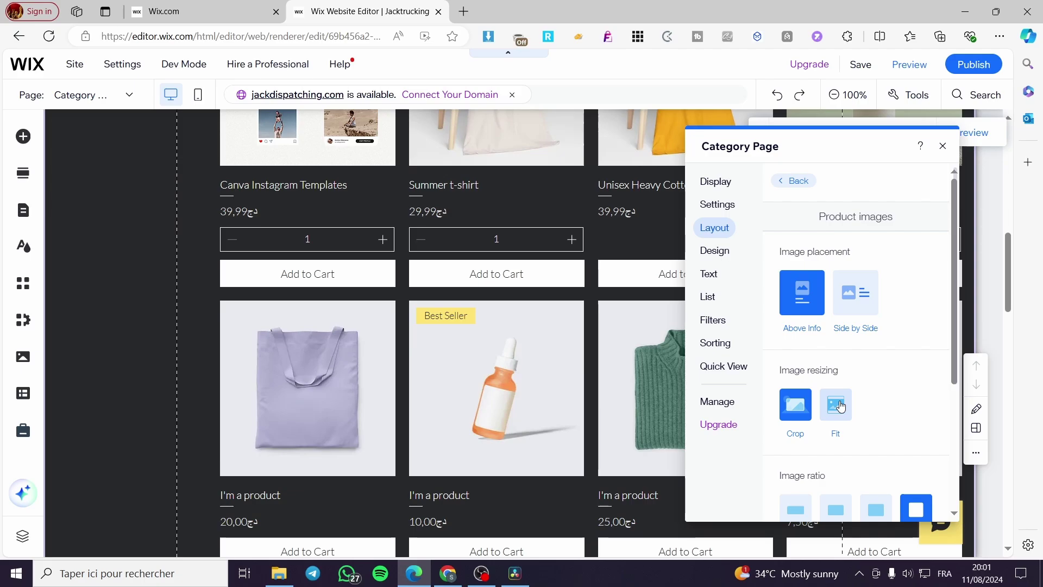
click(836, 408)
click(796, 405)
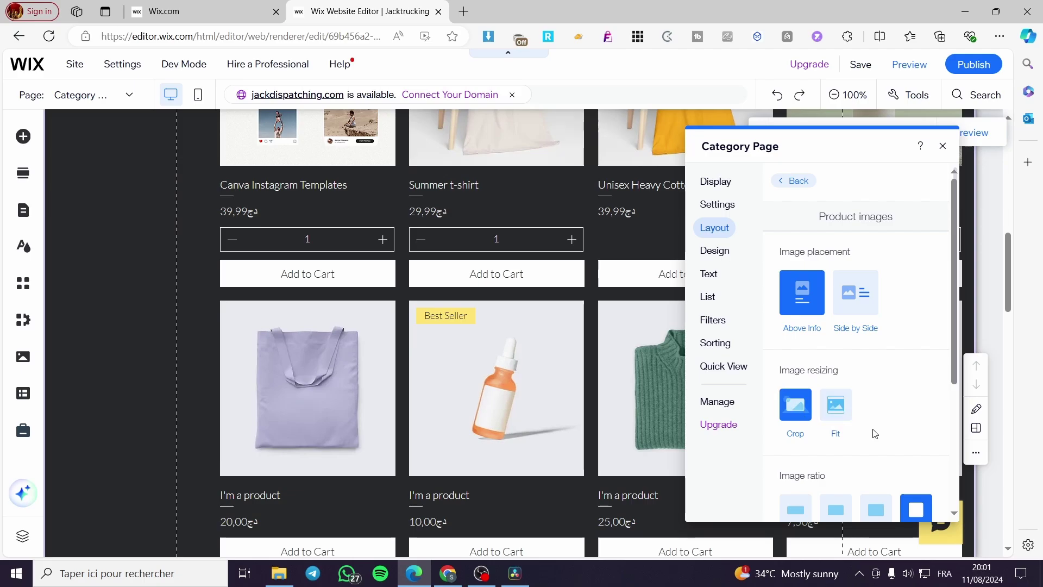
scroll(804, 380, down, 4)
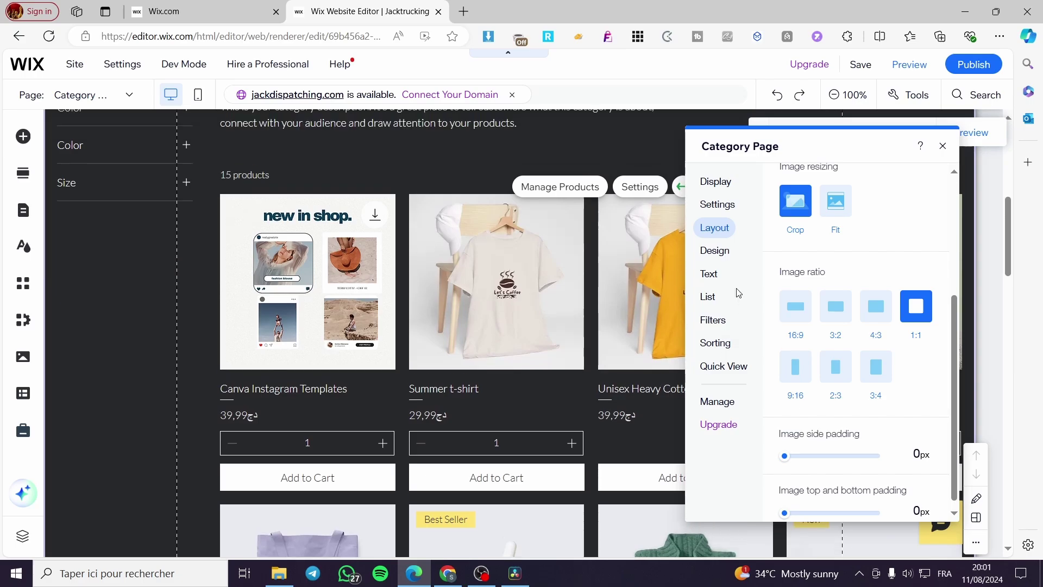
Review the Category Page's design options, including the settings for product cards and product info
click(714, 251)
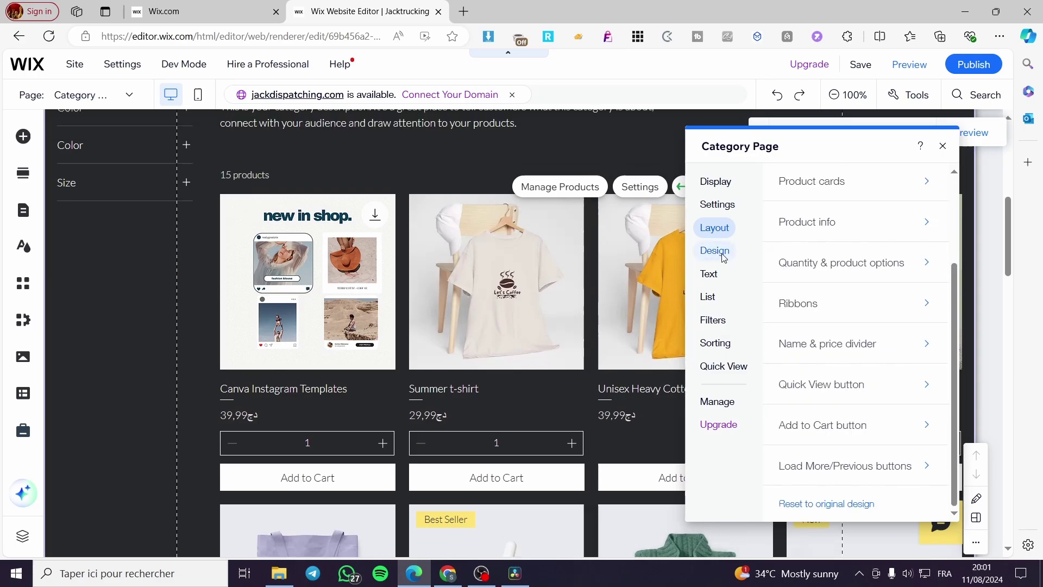
click(867, 189)
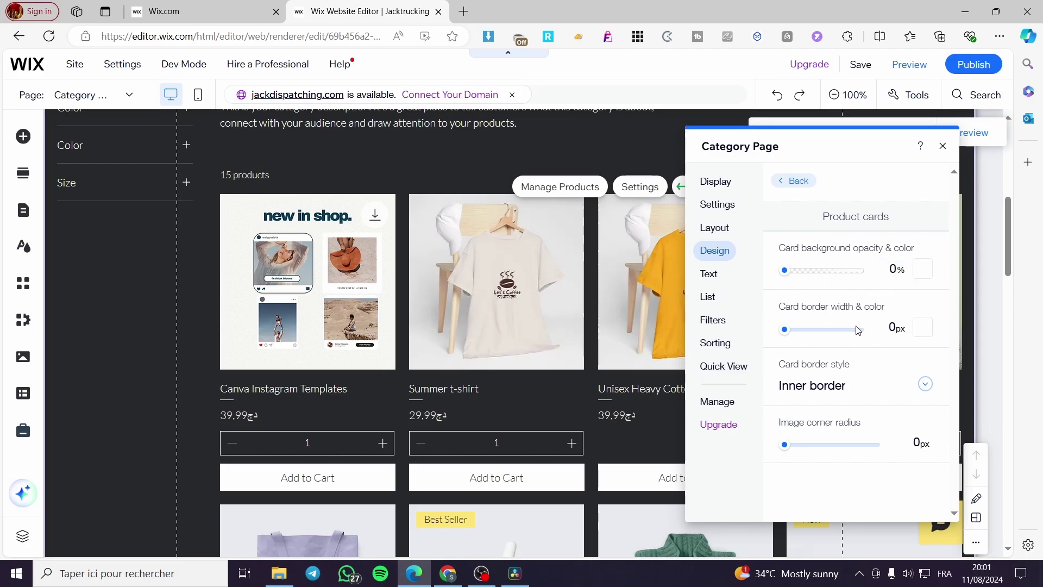
click(796, 181)
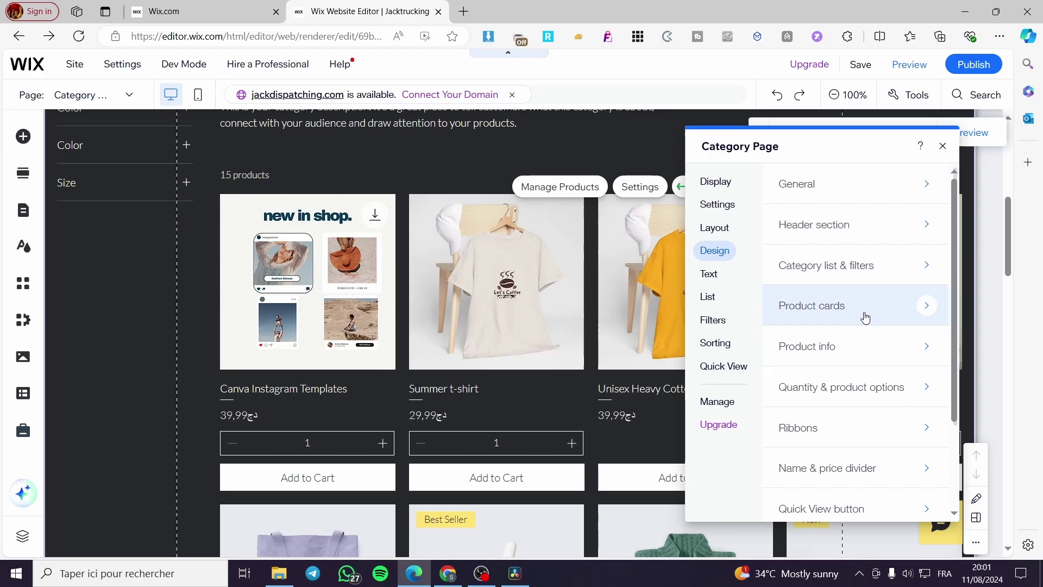
click(875, 349)
click(794, 179)
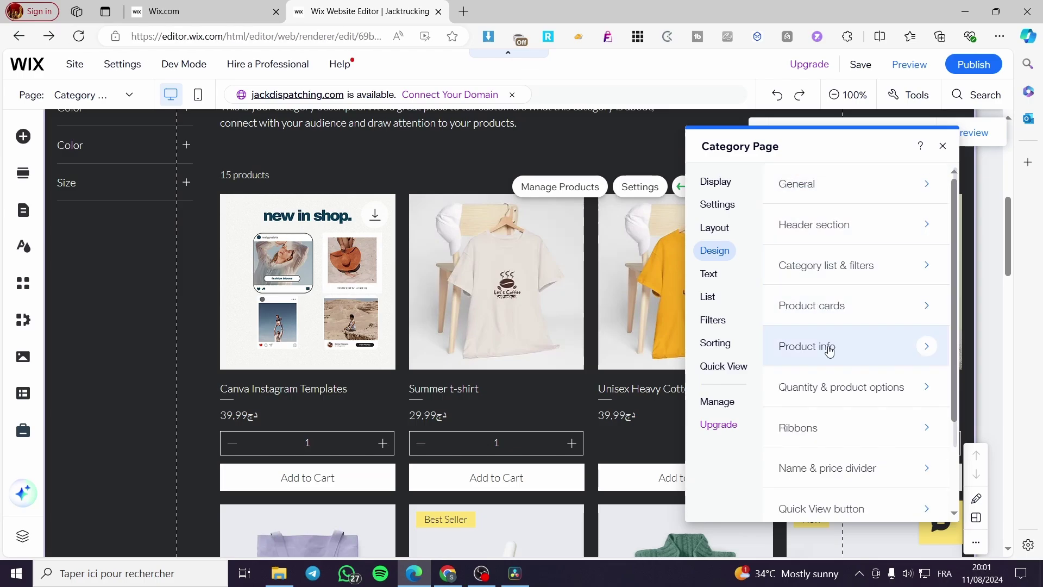
scroll(869, 412, down, 3)
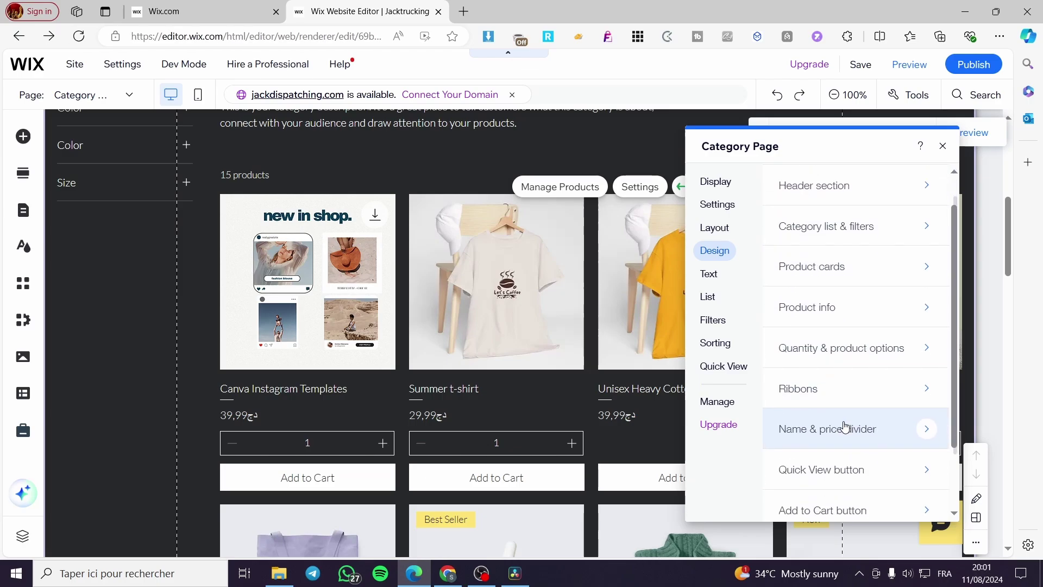
scroll(852, 421, up, 2)
scroll(850, 420, up, 1)
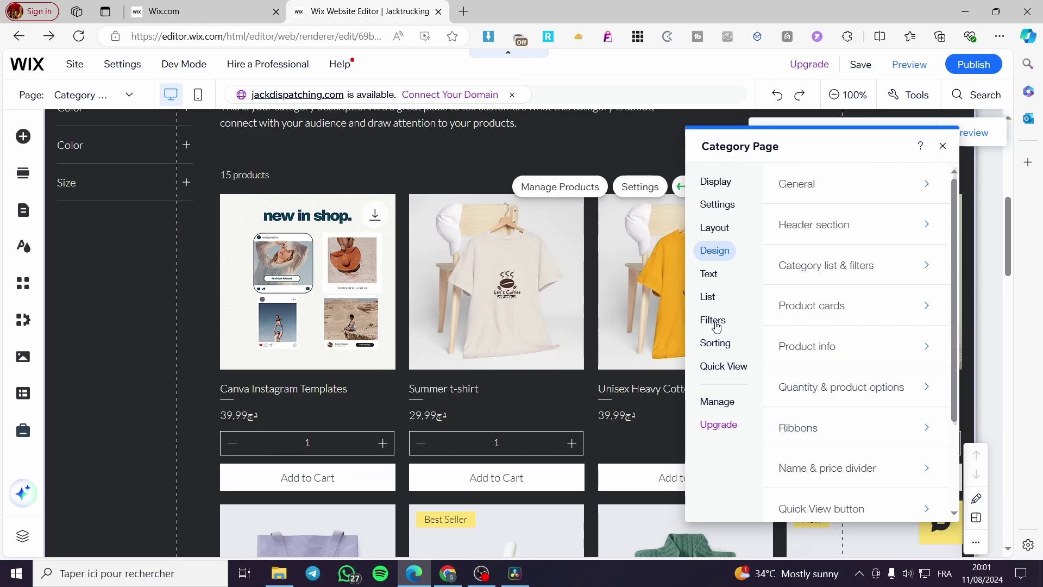
Review the Category Page's button and message texts and its category list settings
click(718, 275)
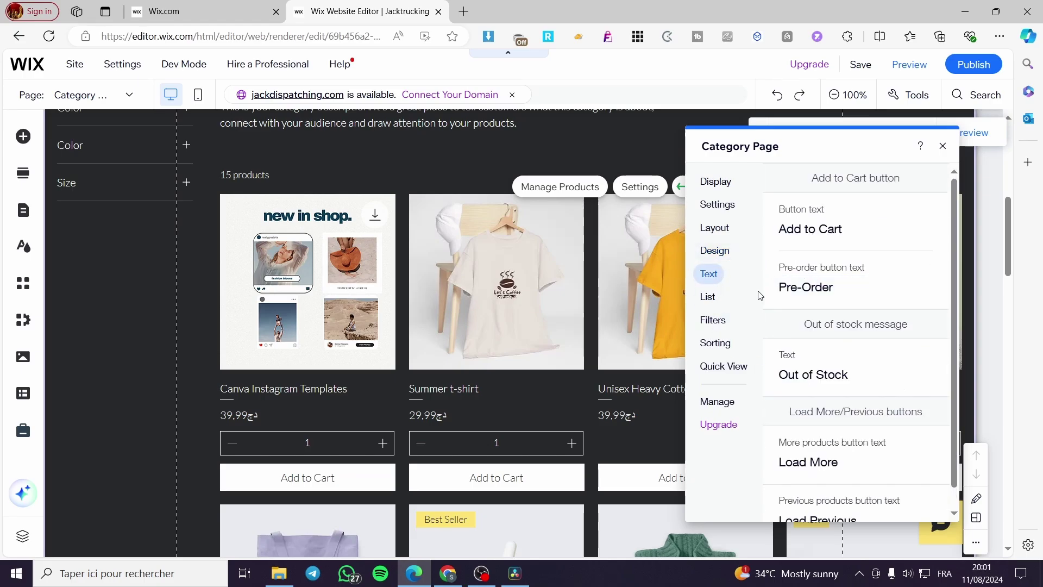
click(708, 297)
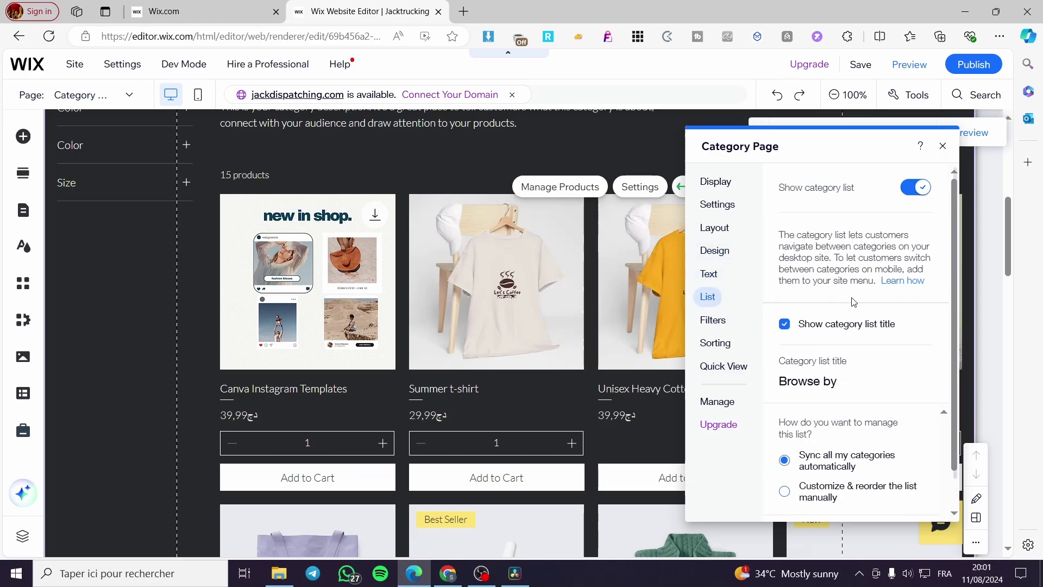
scroll(868, 260, down, 1)
scroll(867, 317, up, 1)
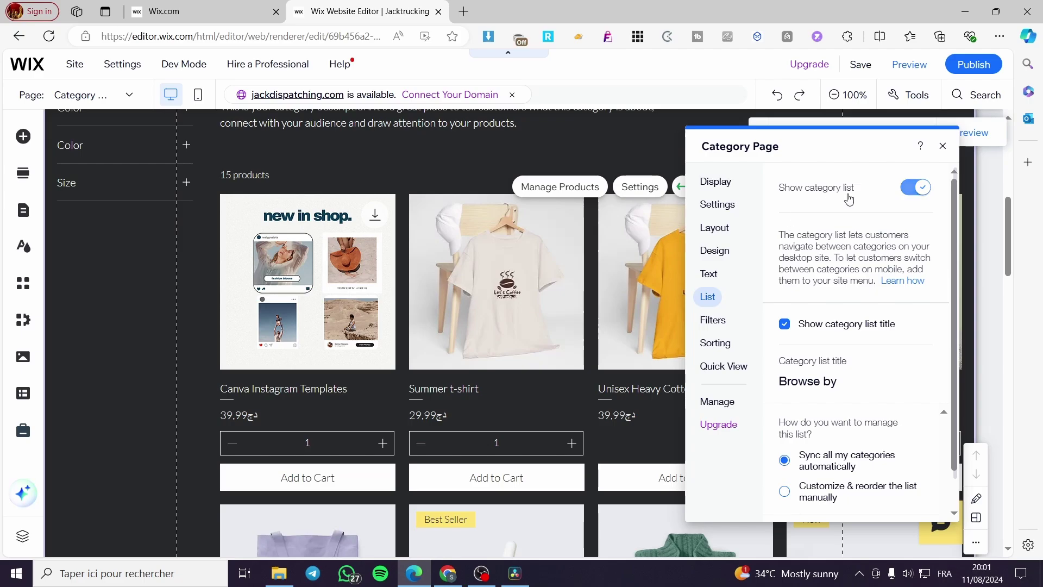
Review the Category Page's filter, sorting and Quick View pop-up settings, and close the settings
click(716, 322)
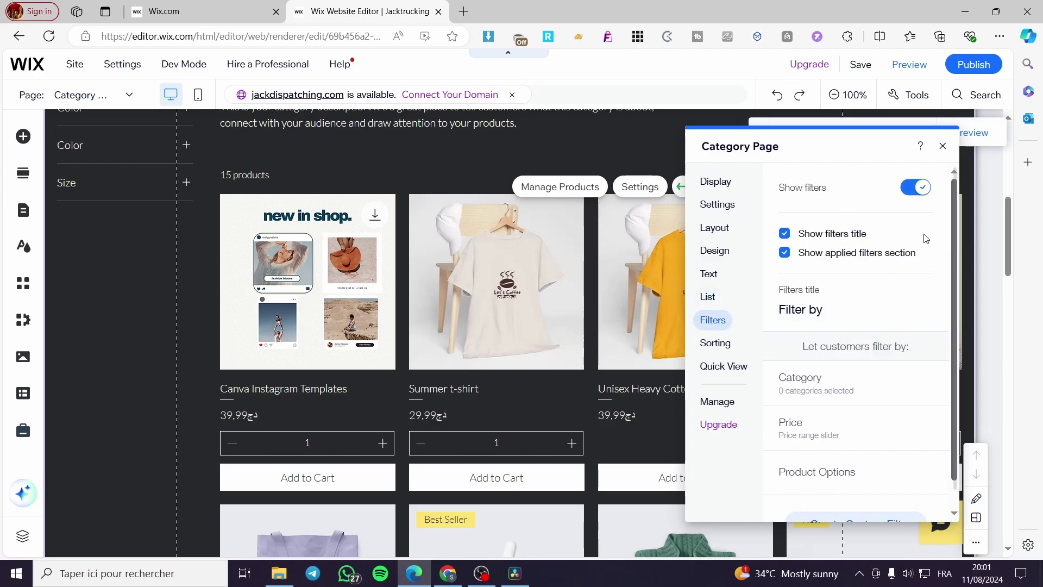
click(718, 342)
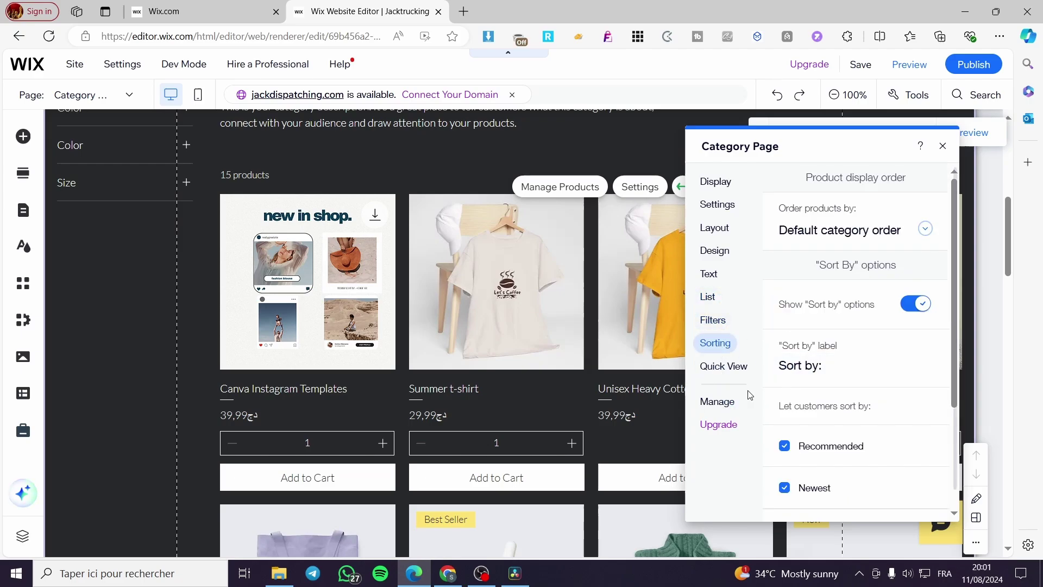
click(711, 365)
scroll(869, 396, down, 10)
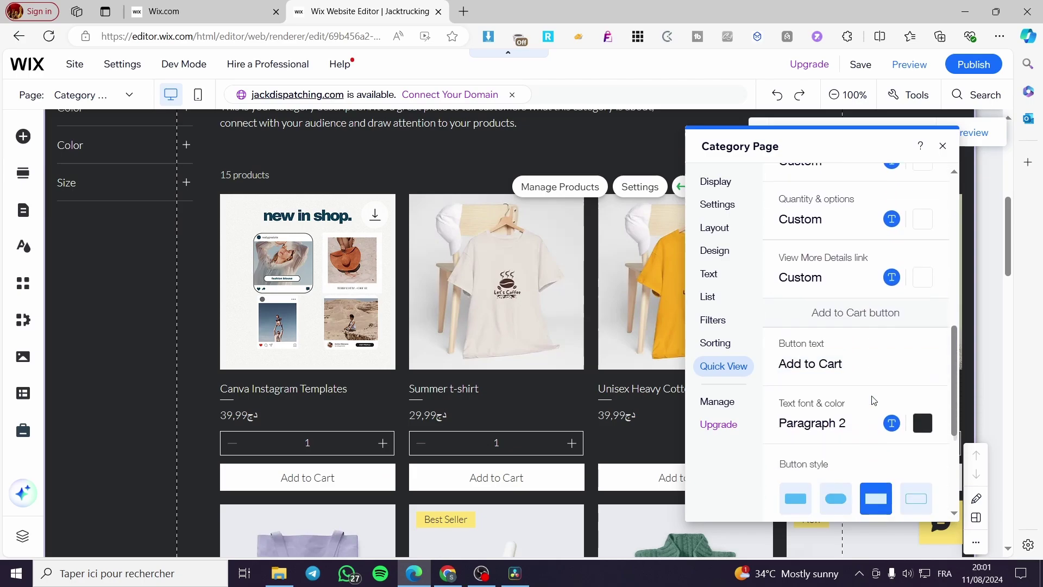
scroll(871, 399, up, 10)
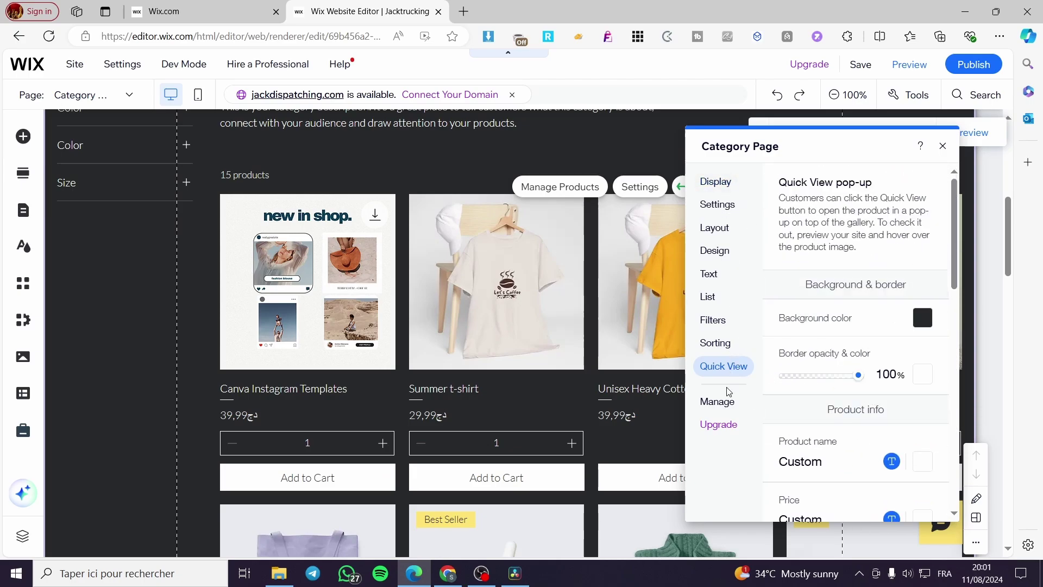
click(942, 146)
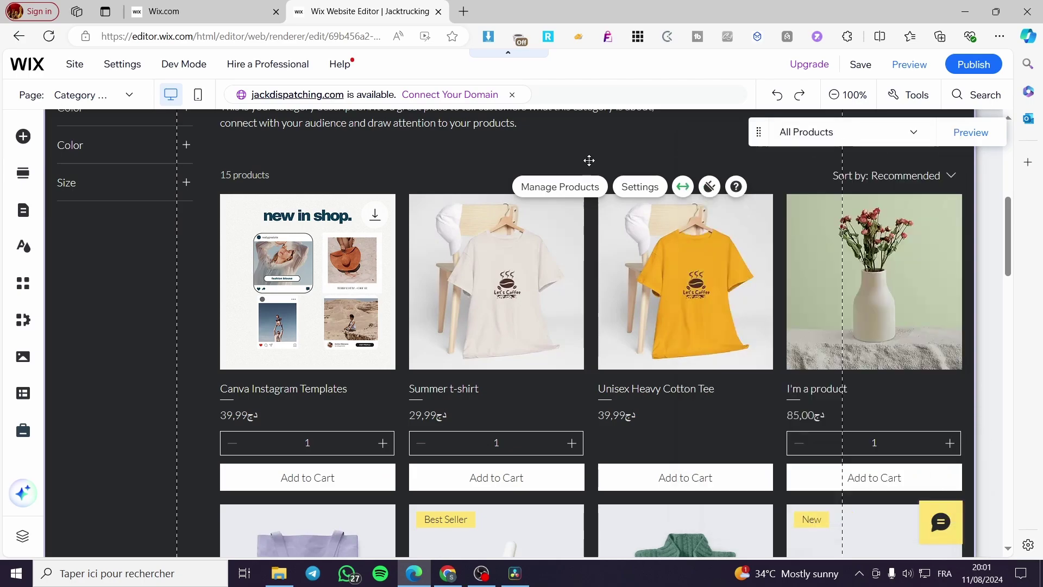
Try showing the editor's Toolbar and Layers panel, and hide both again
scroll(559, 380, up, 3)
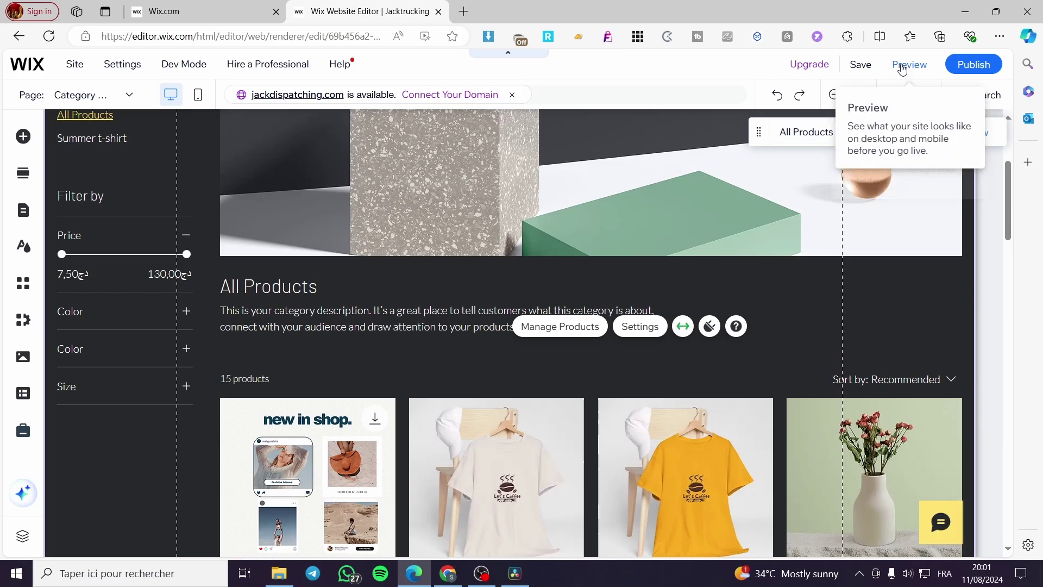
click(911, 97)
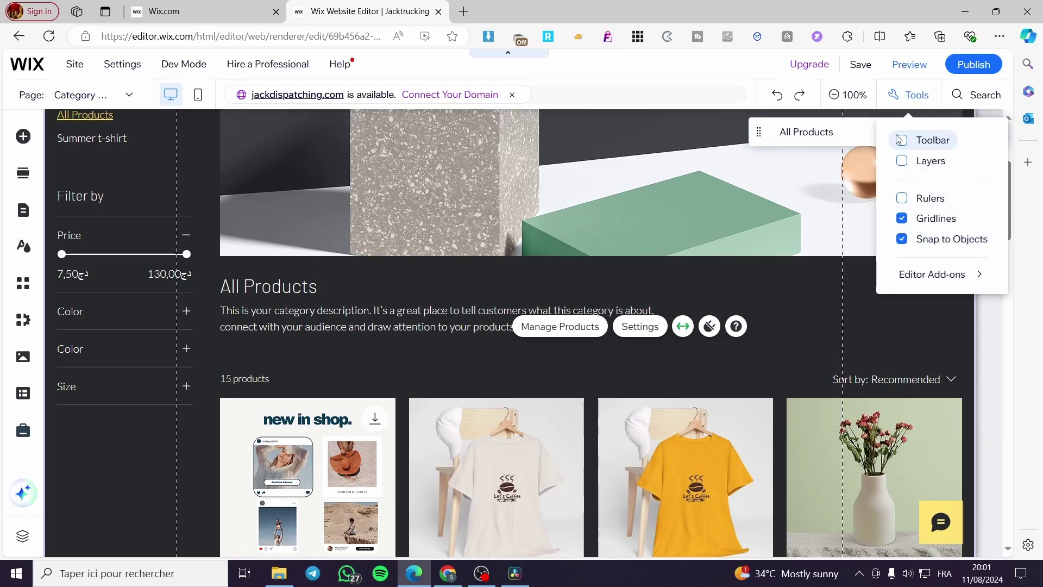
click(901, 142)
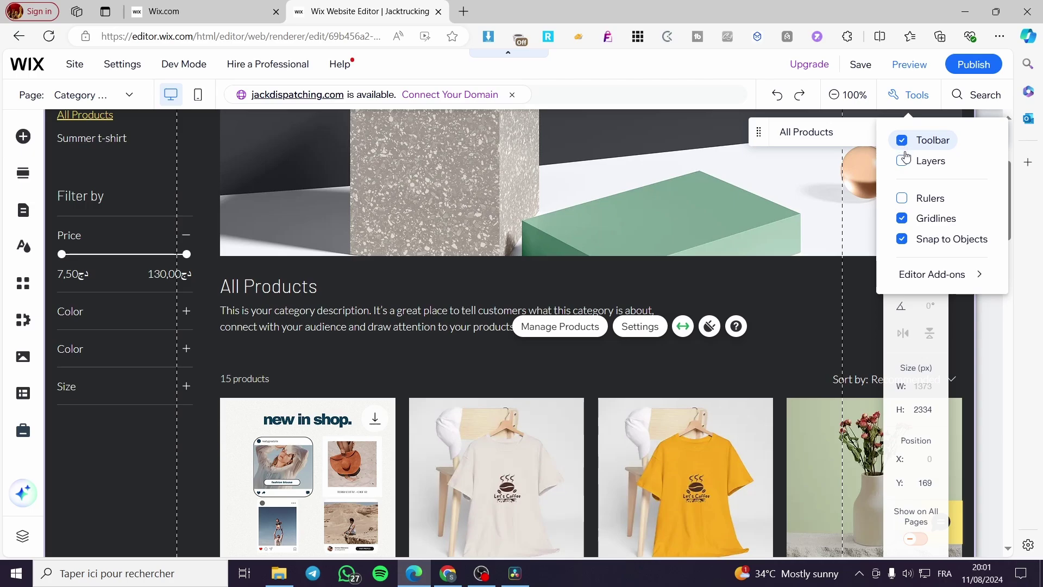
click(904, 161)
click(904, 161)
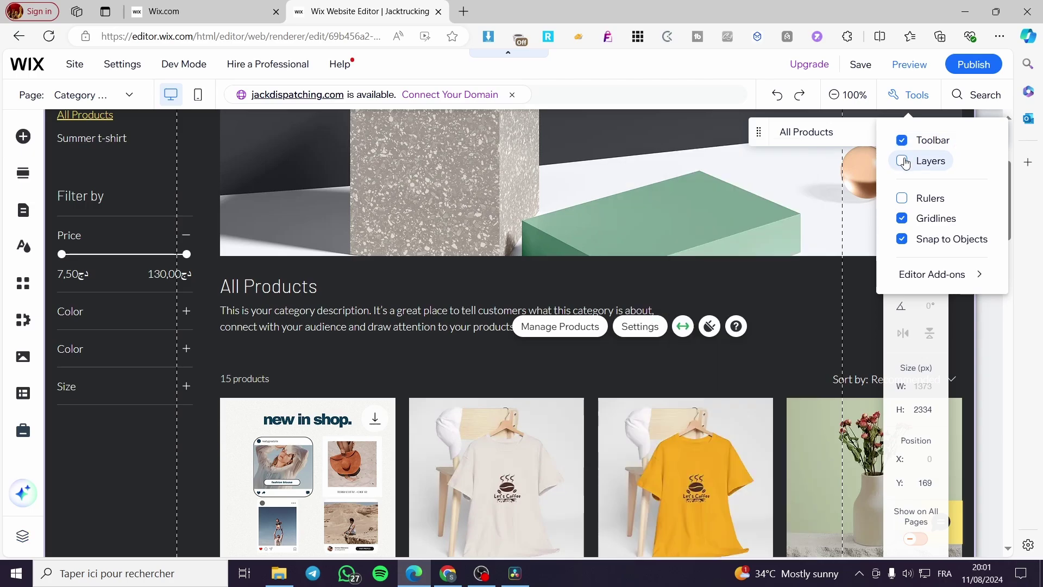
click(901, 140)
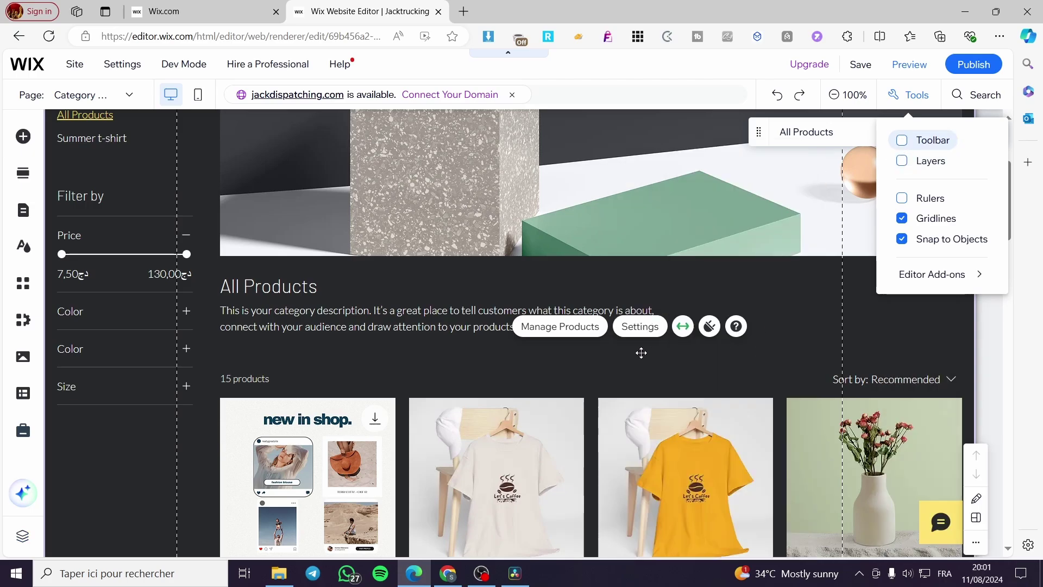
Leave the Category Page settings and open the Product Page from the site's Store Pages for editing
scroll(643, 369, down, 3)
click(640, 191)
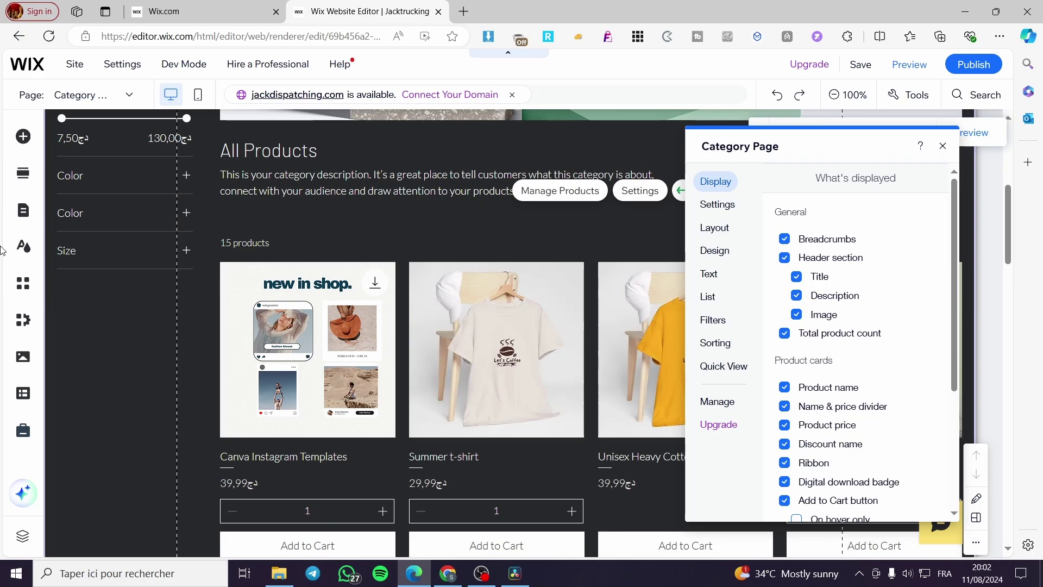
click(23, 209)
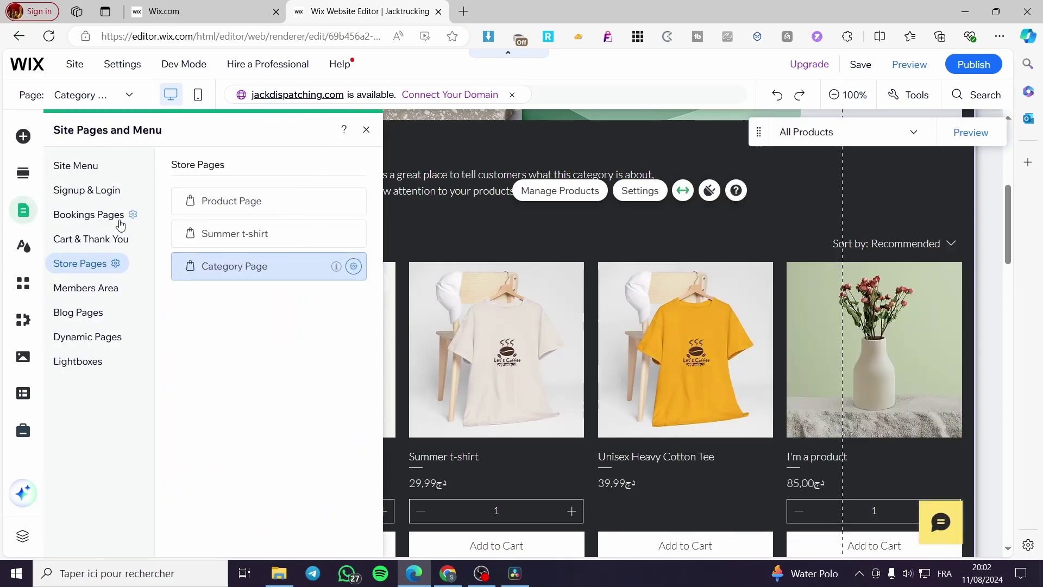
click(247, 239)
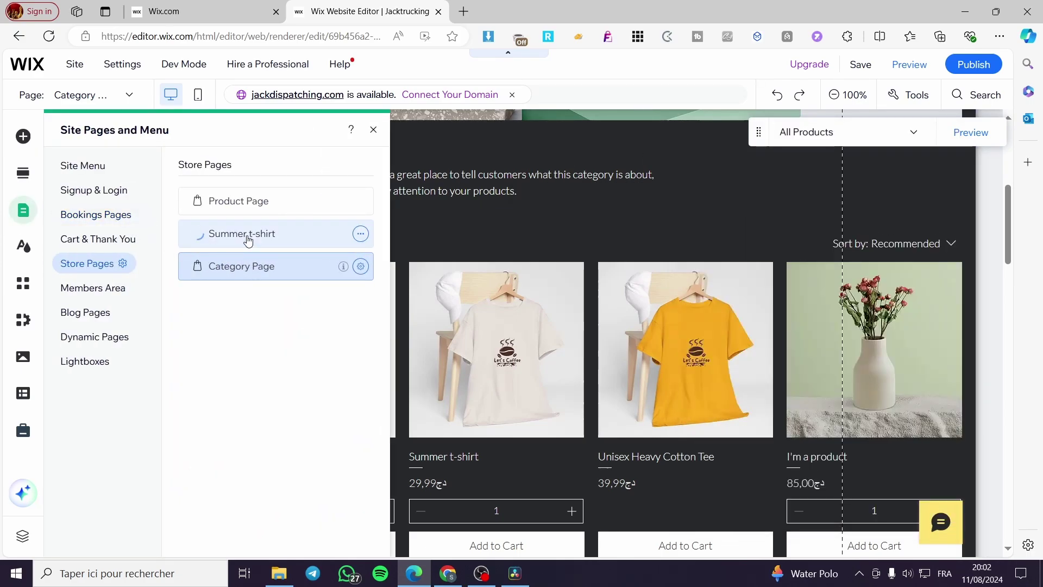
click(254, 202)
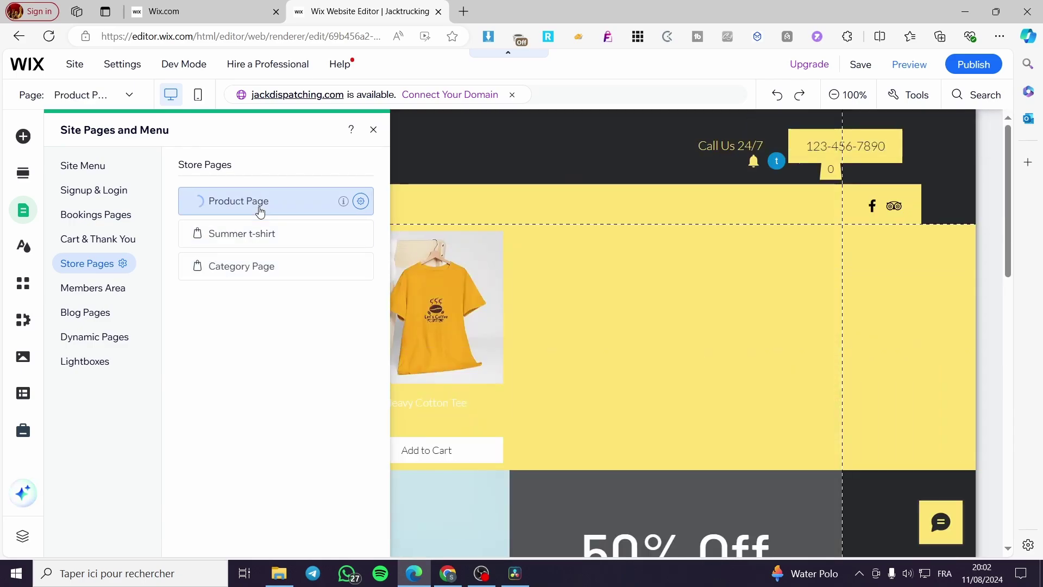
click(375, 130)
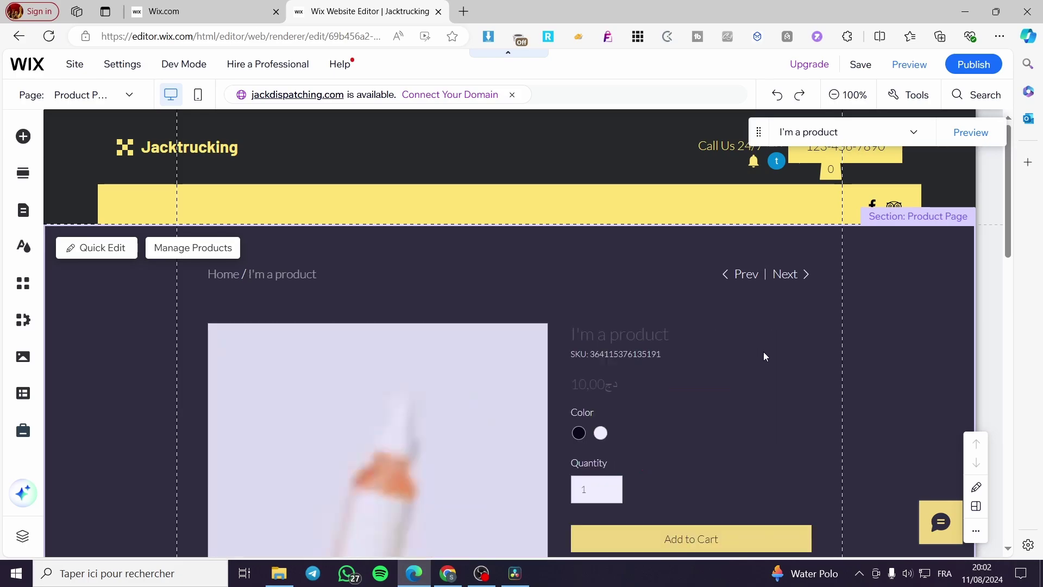
Look over the Product Page's layout and details, and choose another sample product to display on it
scroll(763, 356, down, 3)
scroll(685, 382, down, 5)
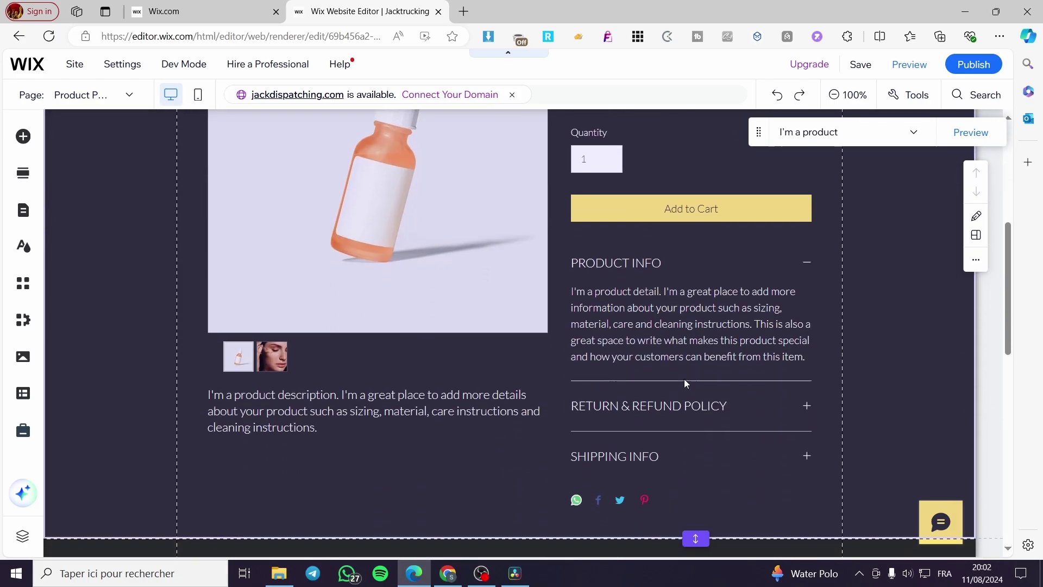
scroll(426, 356, up, 5)
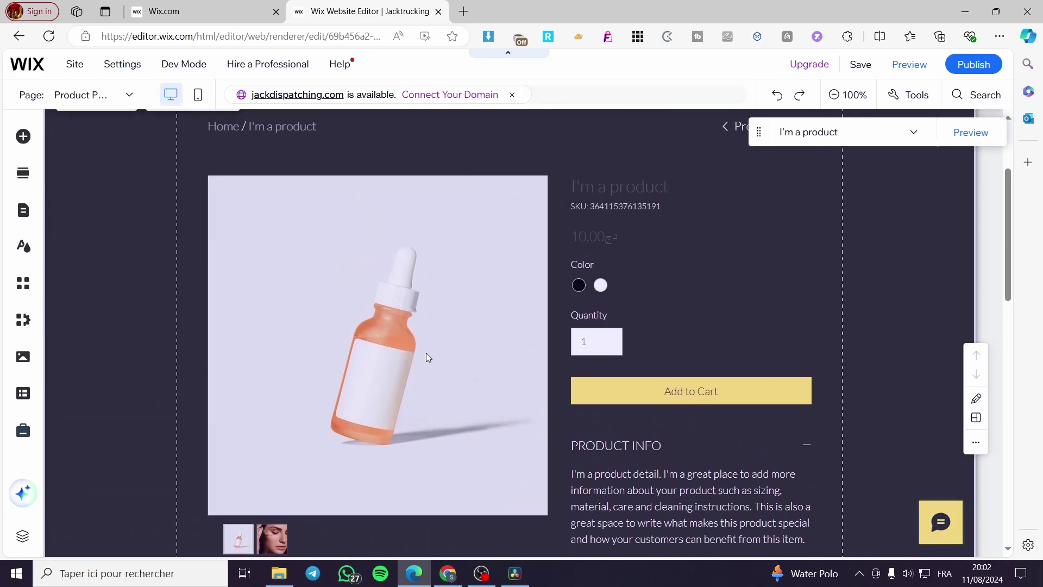
click(914, 134)
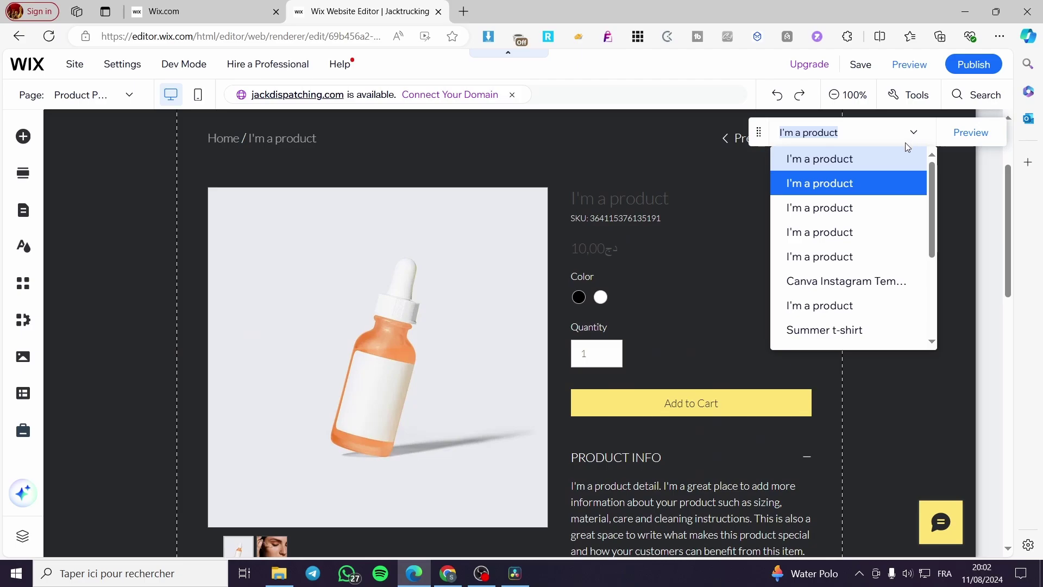
scroll(849, 285, down, 3)
scroll(848, 288, up, 3)
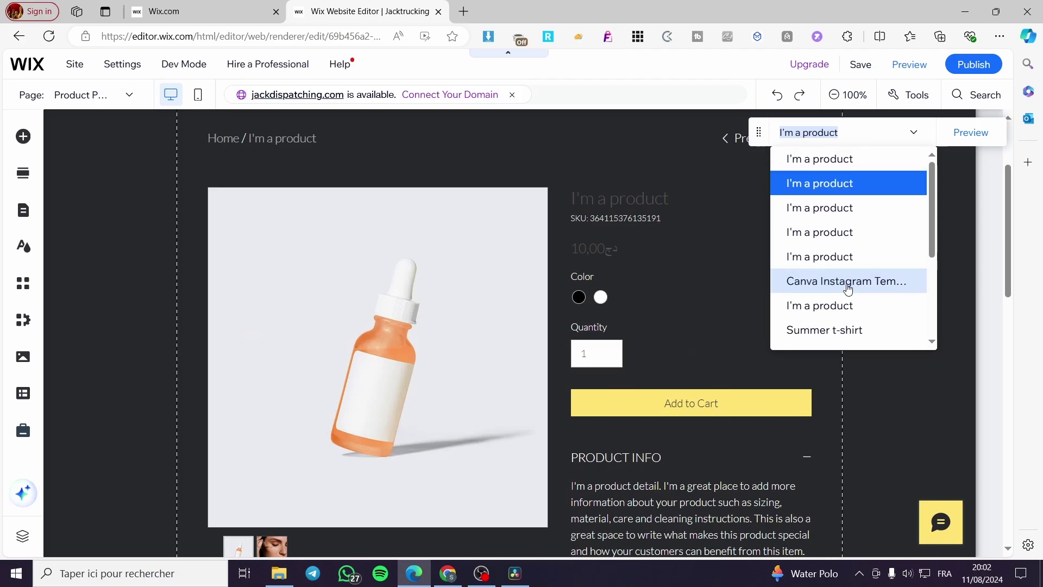
click(819, 232)
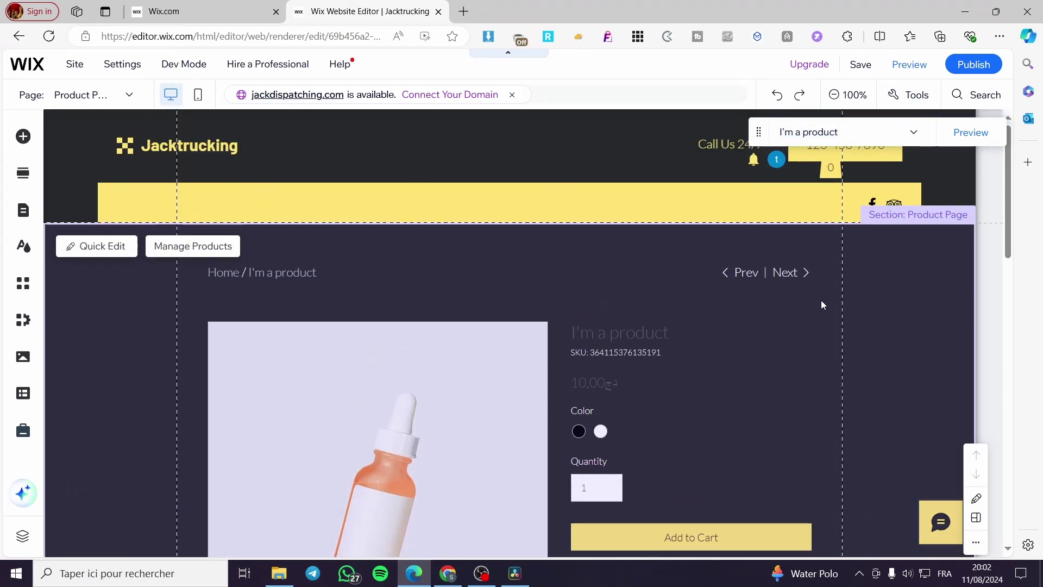
Select the Product Page section and open its Quick Edit options
click(904, 308)
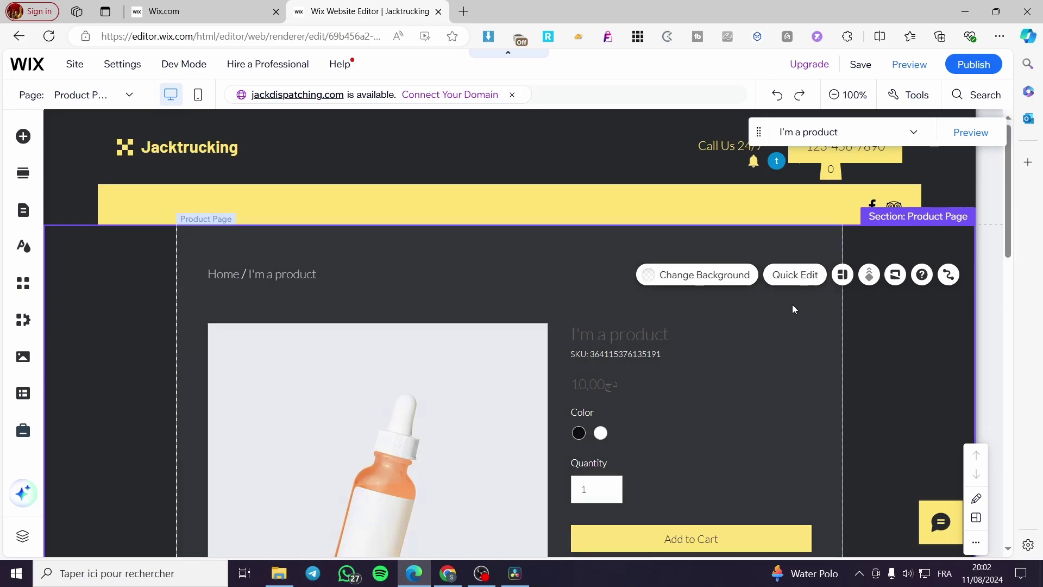
click(790, 277)
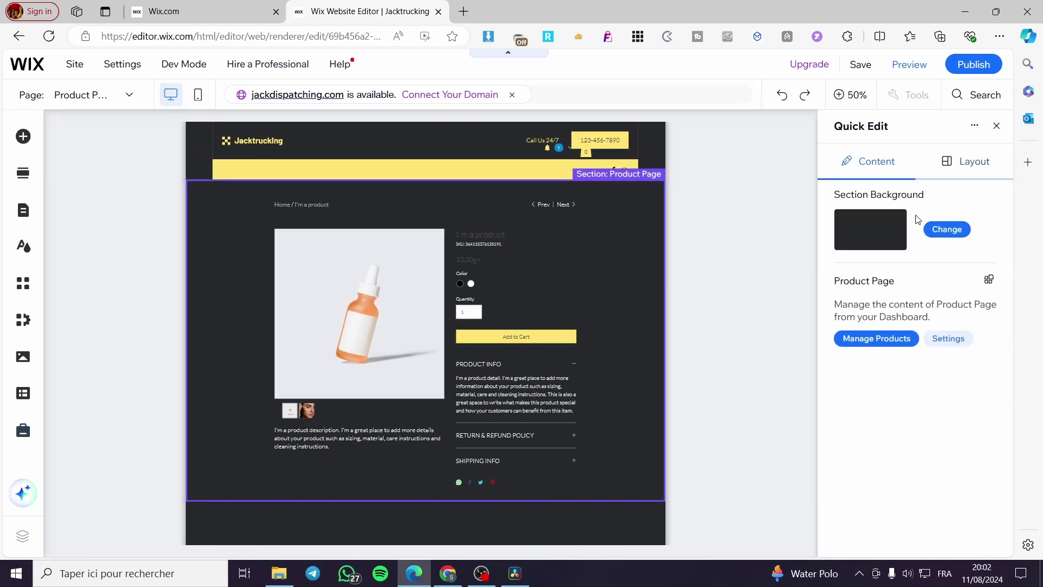
Change the Product Page section's background to the dark grey theme color beside the near-black one
click(945, 229)
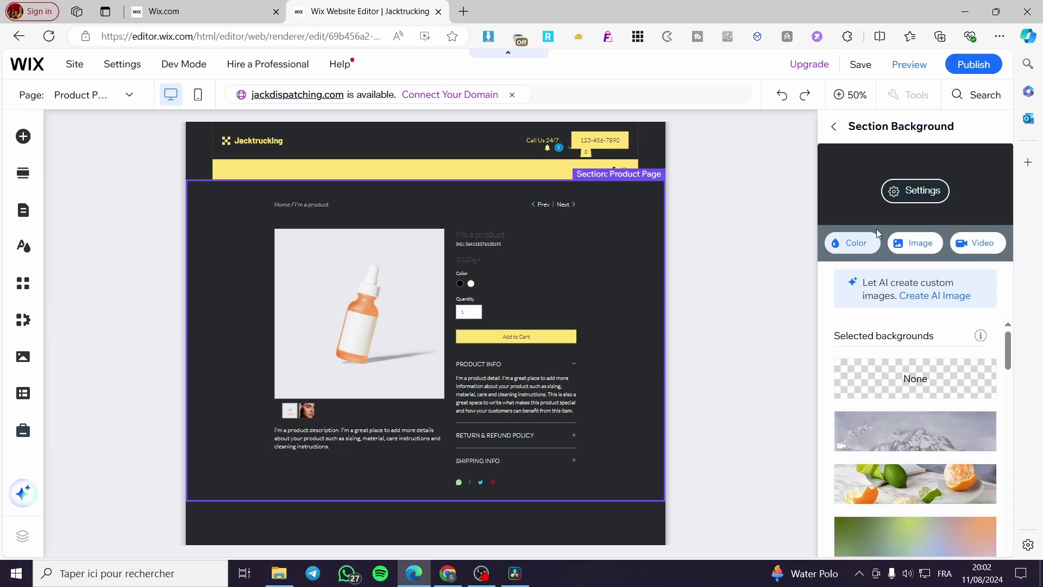
click(875, 237)
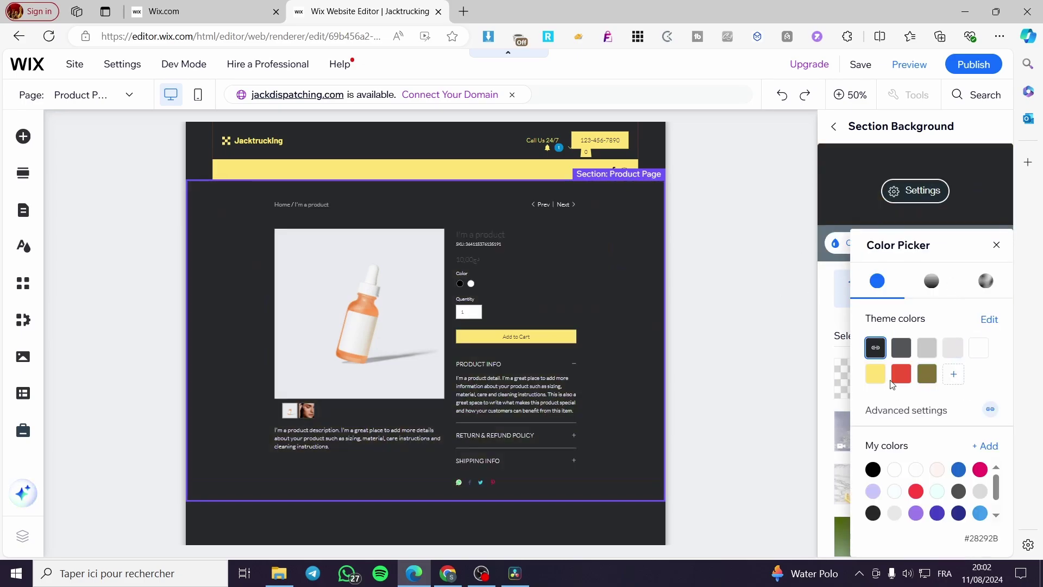
click(875, 375)
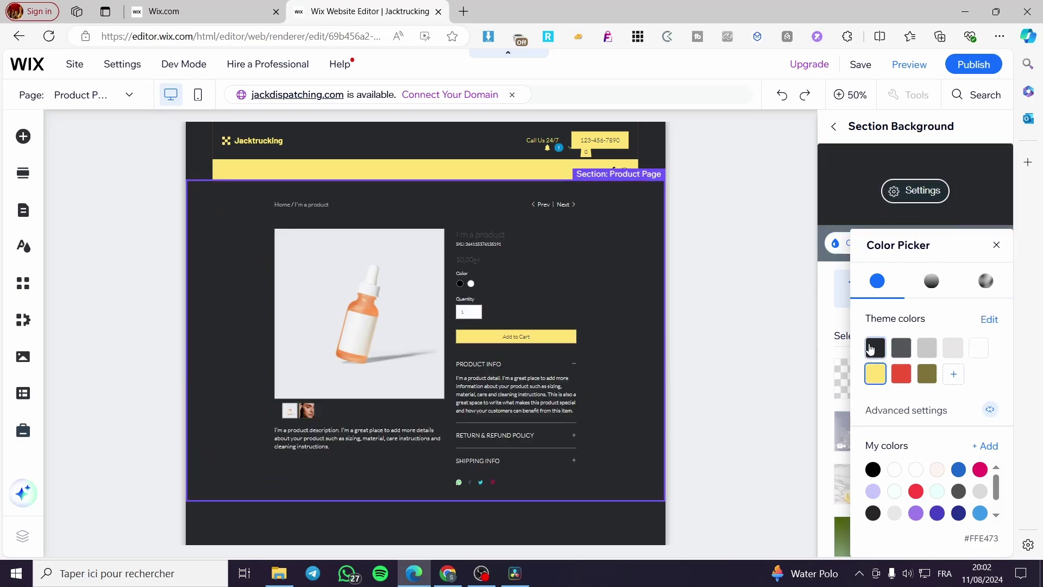
click(997, 245)
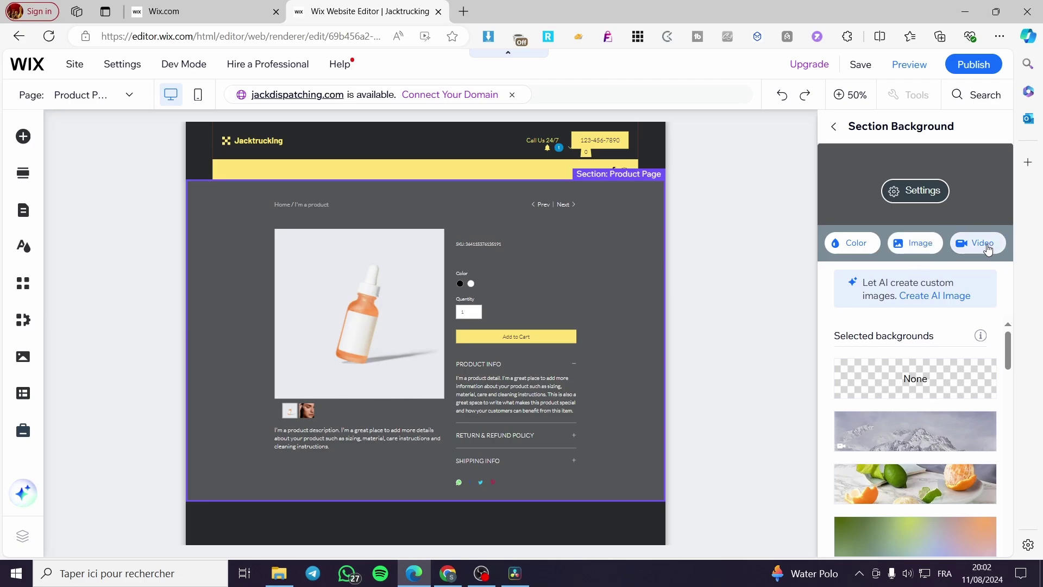
click(834, 126)
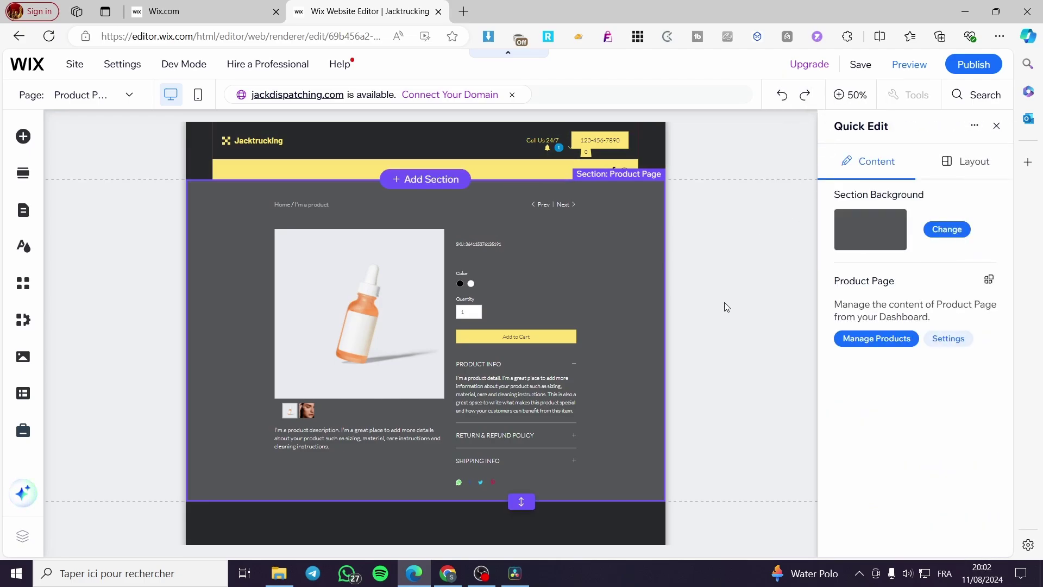
Check the layout options and background scroll effects available for the Product Page section
click(963, 163)
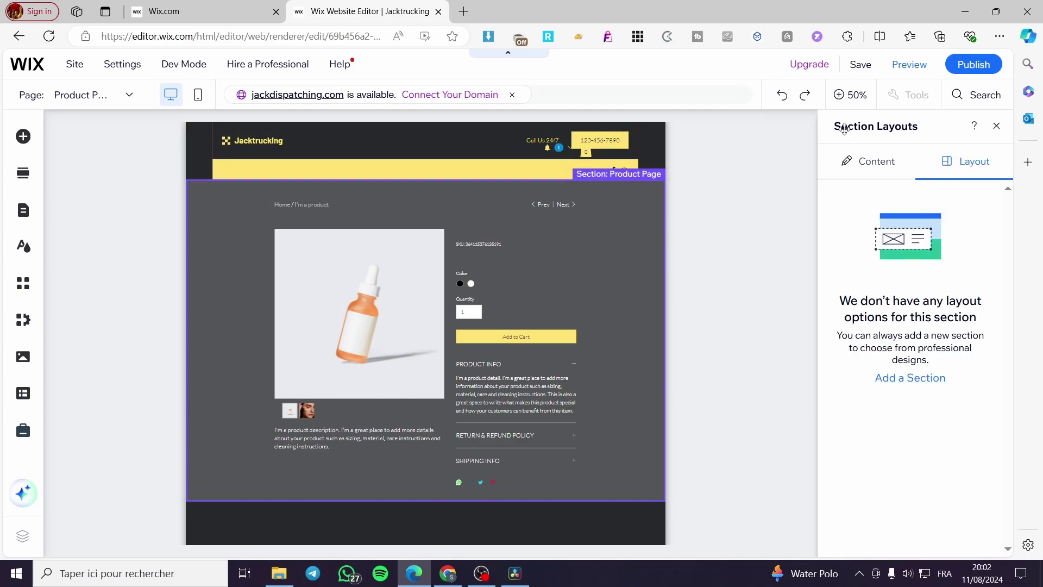
click(996, 127)
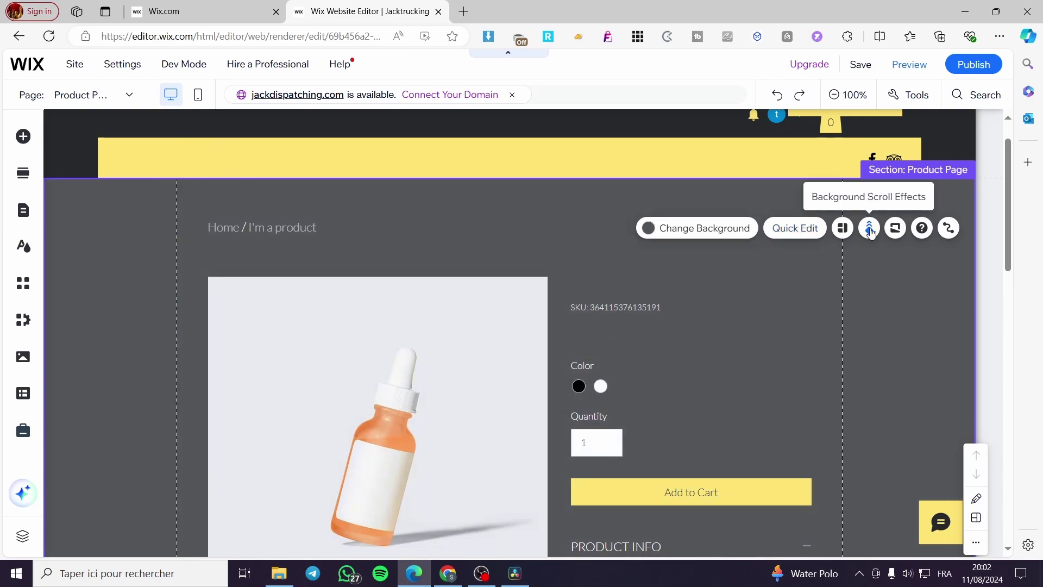
click(870, 228)
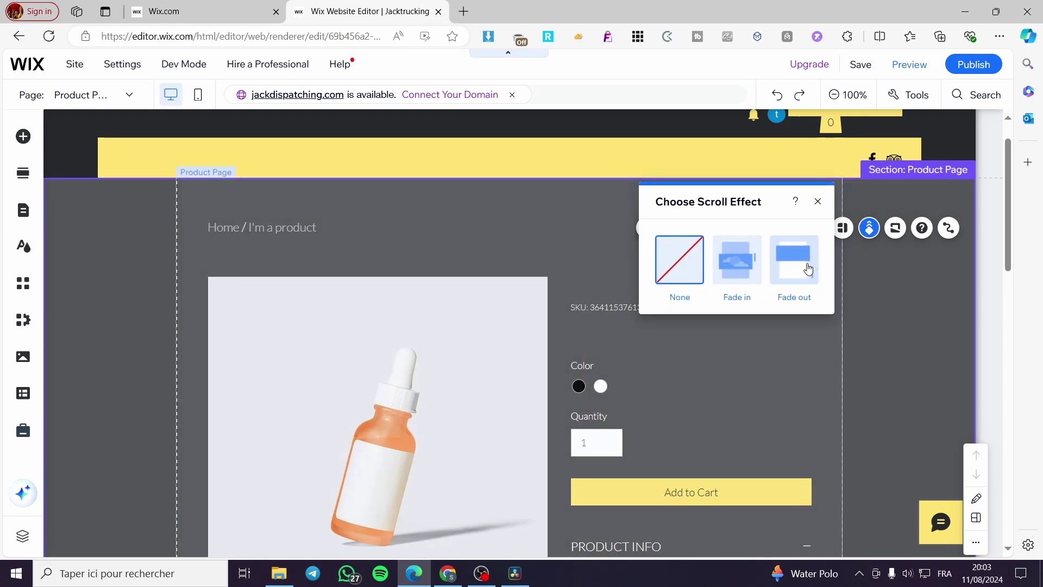
click(817, 202)
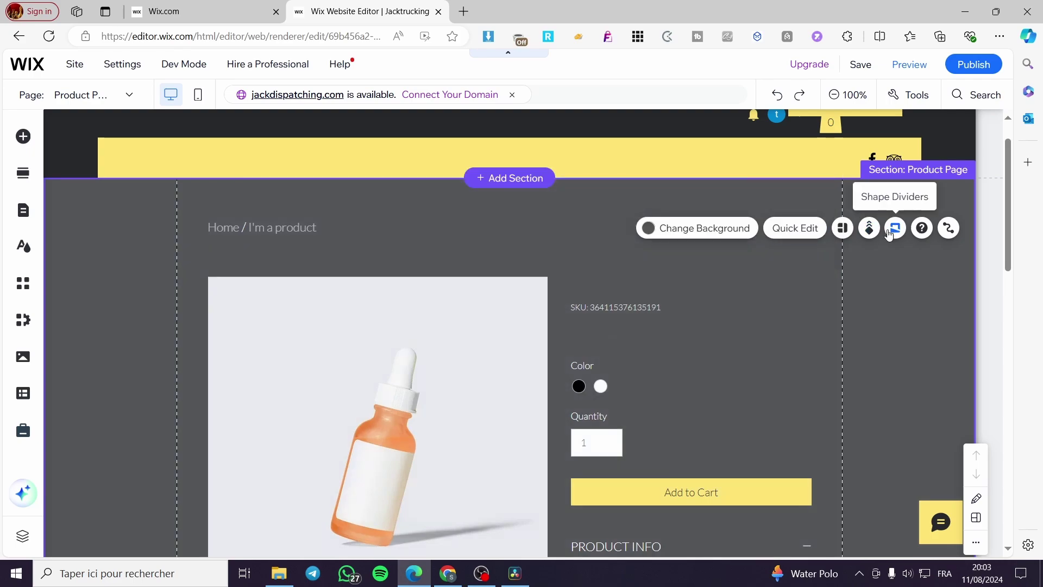
Select the product page element, briefly view its product management dashboard, and open the page's layout customization
scroll(699, 367, down, 4)
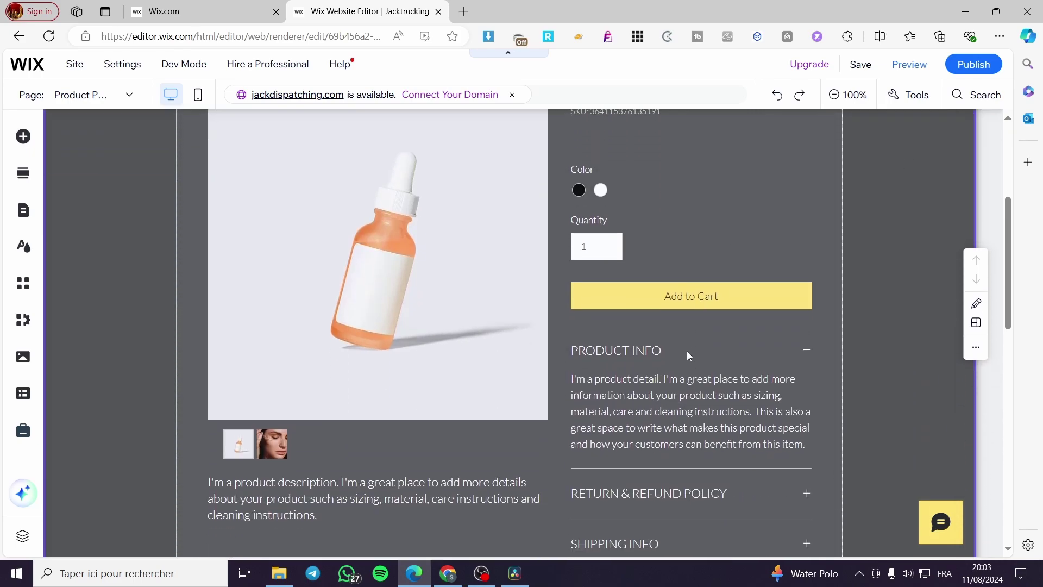
click(703, 291)
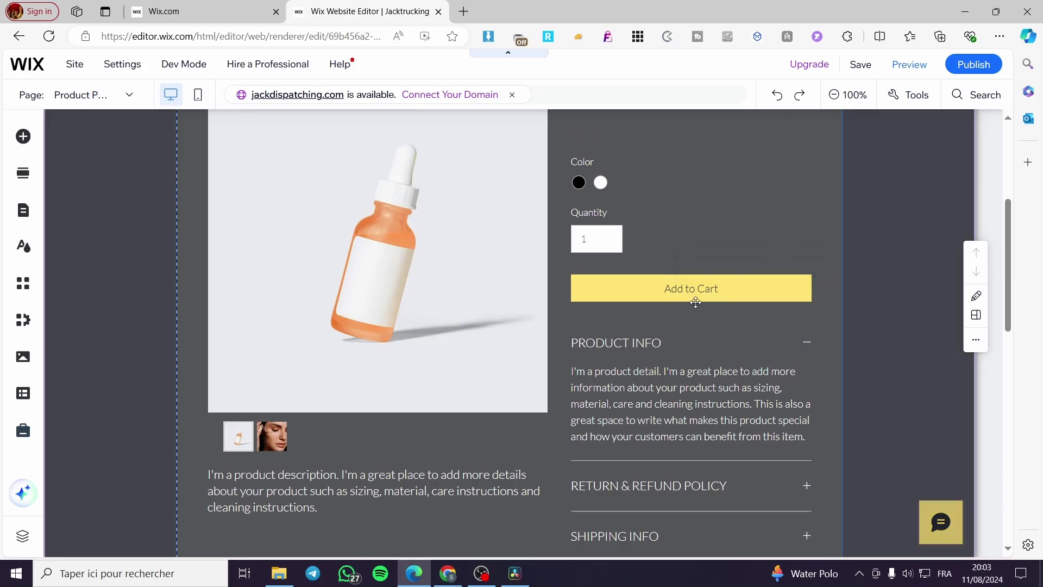
drag(695, 302, 710, 297)
scroll(687, 344, down, 4)
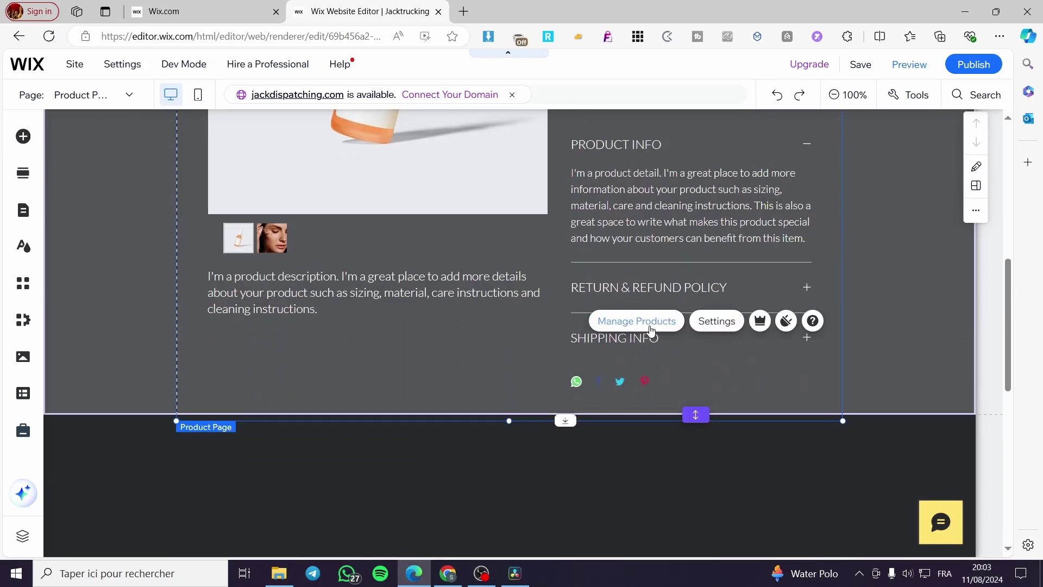
click(650, 328)
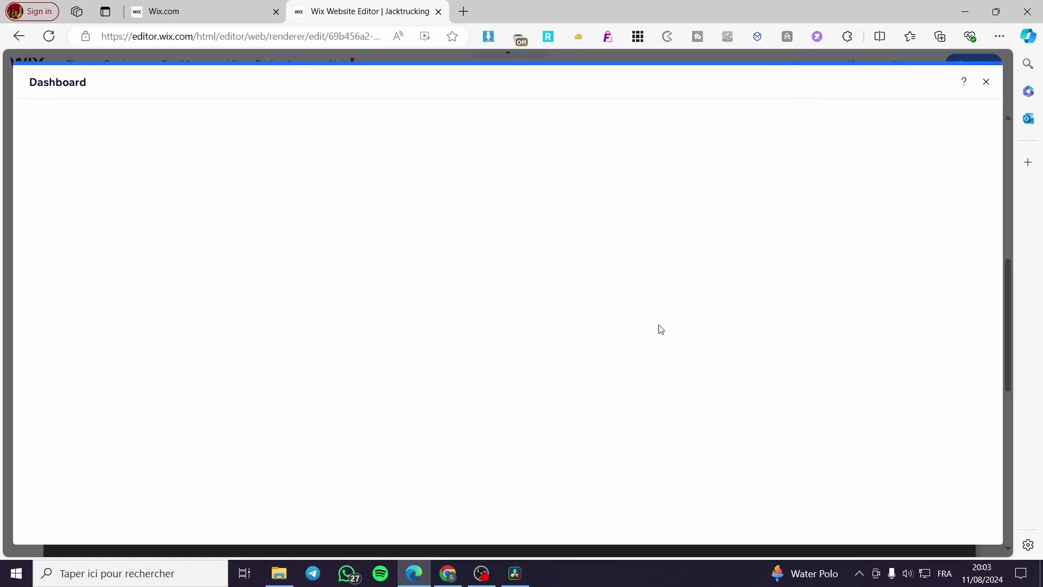
click(986, 82)
click(729, 325)
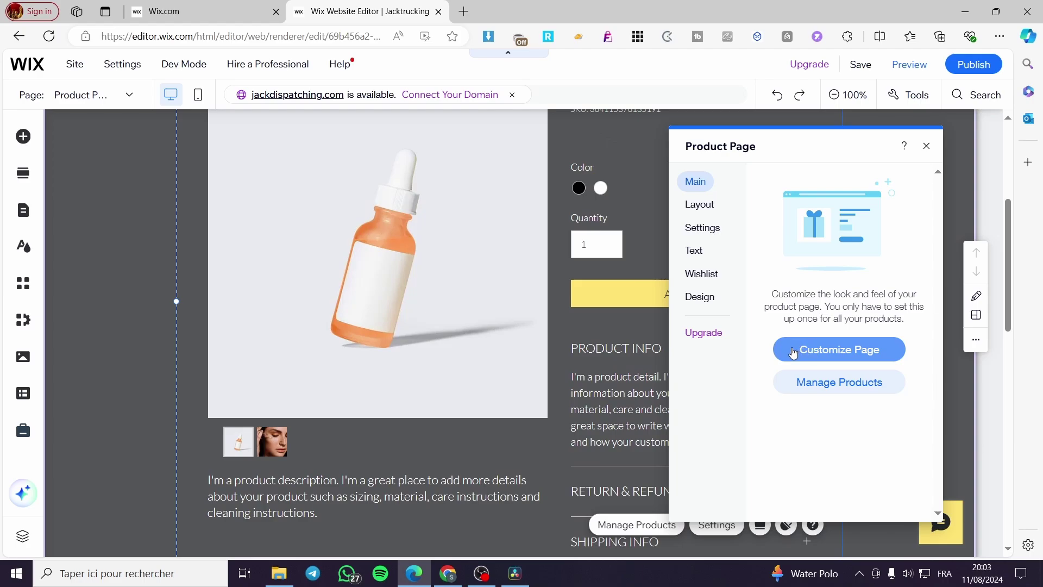
click(840, 350)
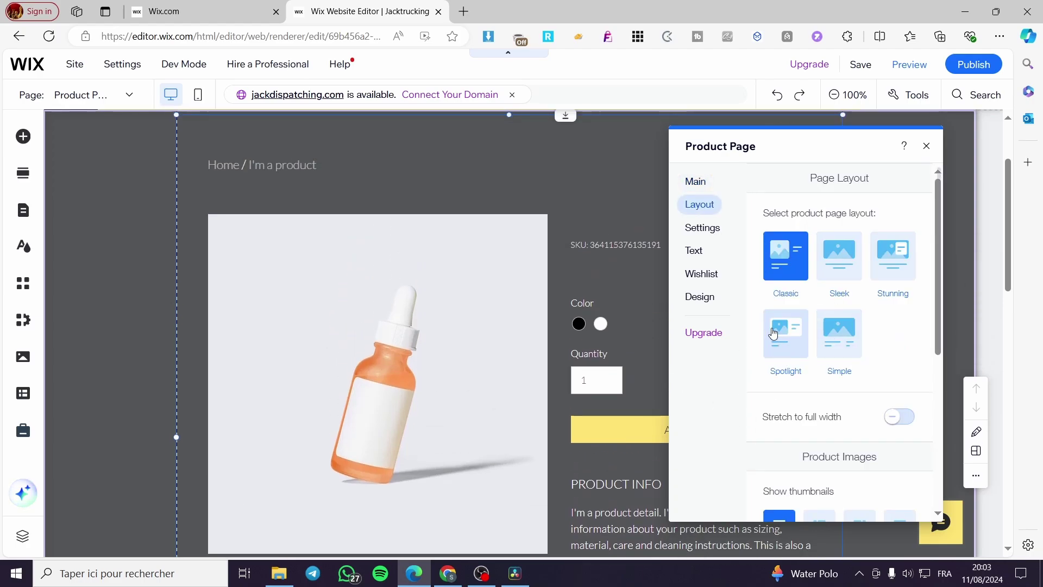
Try the Sleek, Stunning, Spotlight and Simple product page layouts, and return to the Classic layout
click(845, 266)
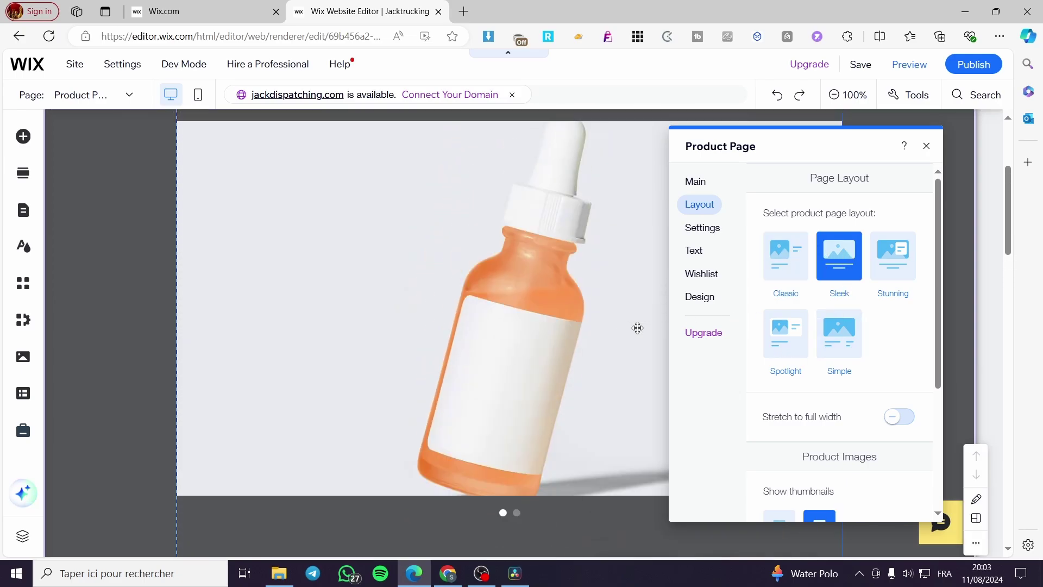
click(893, 255)
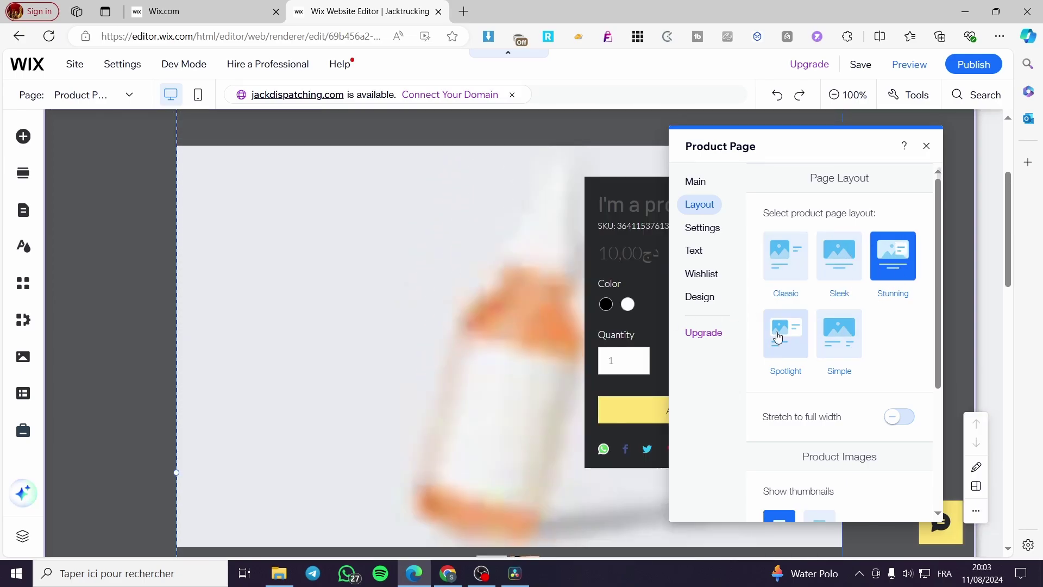
click(798, 344)
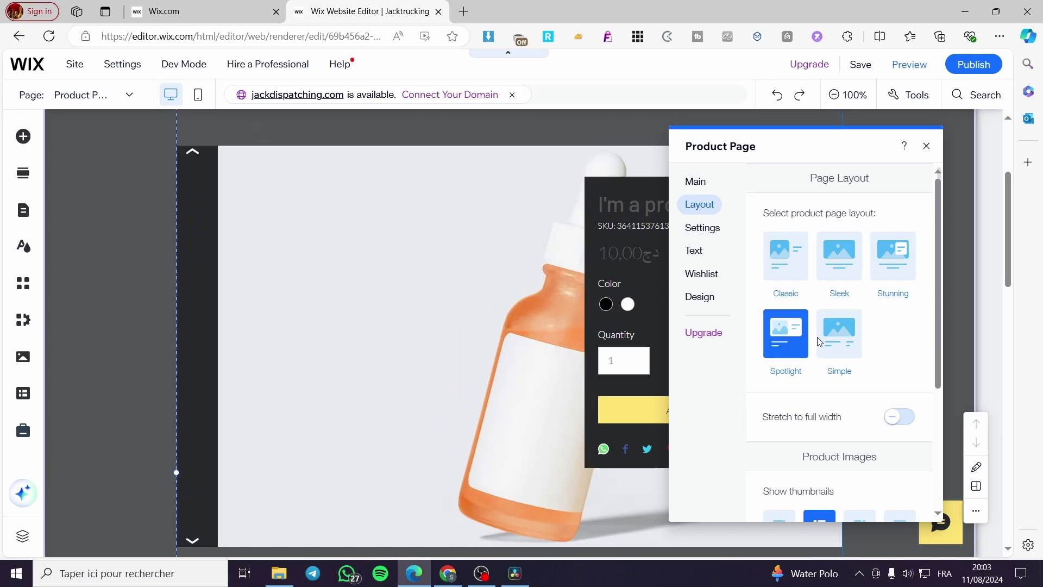
drag(848, 138, 230, 141)
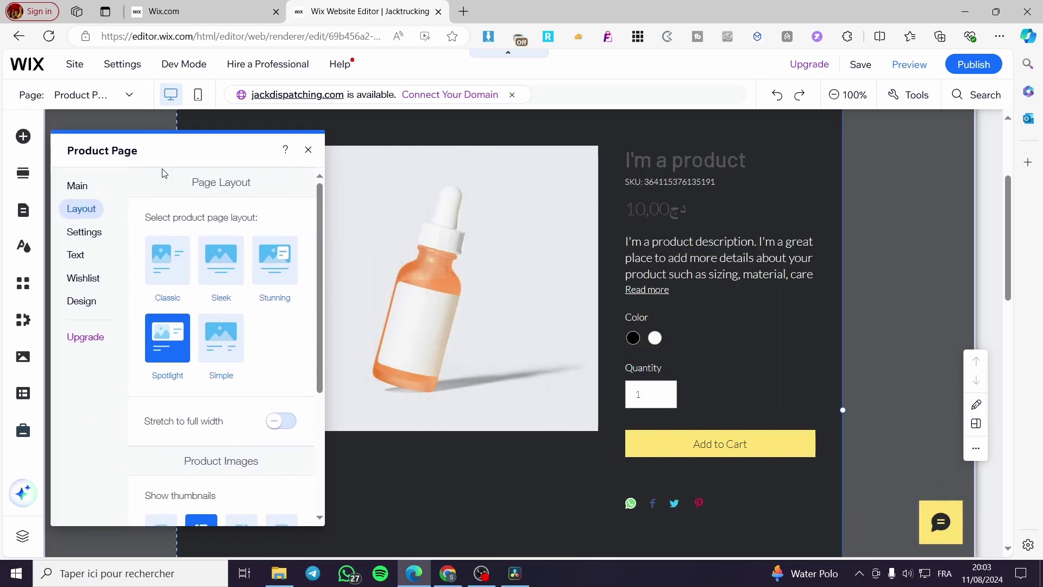
click(271, 274)
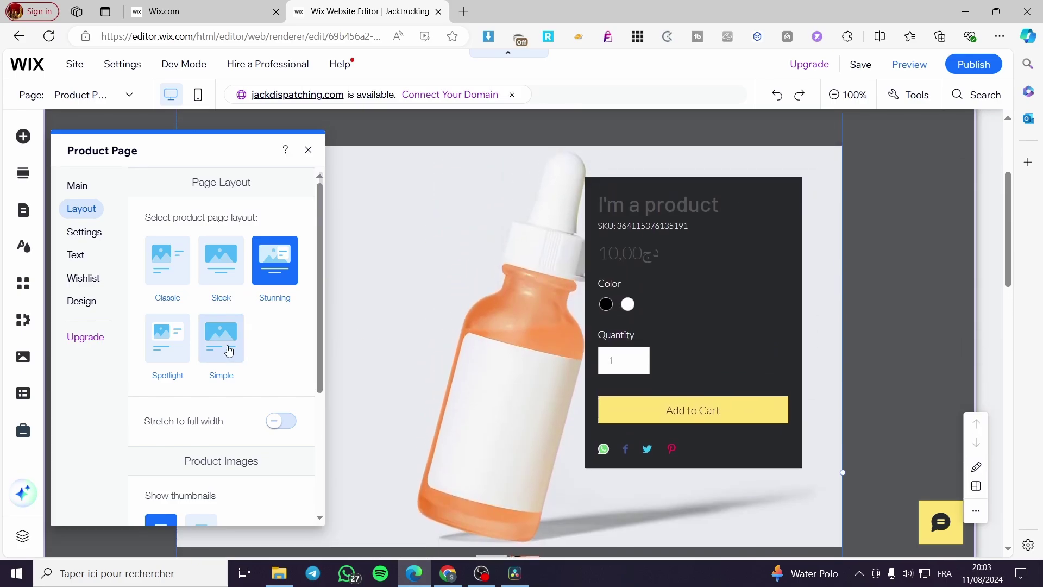
click(228, 350)
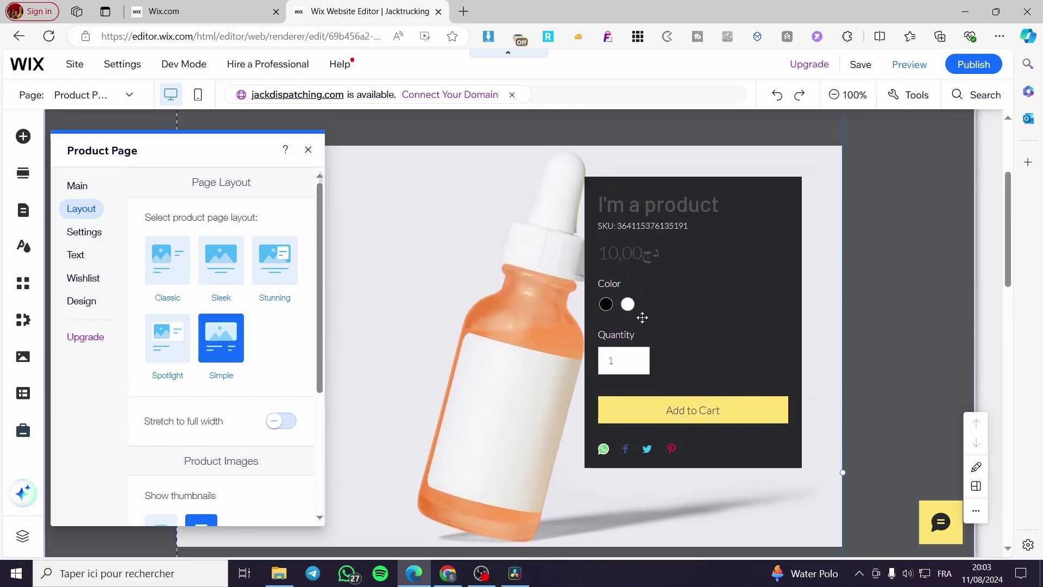
click(171, 277)
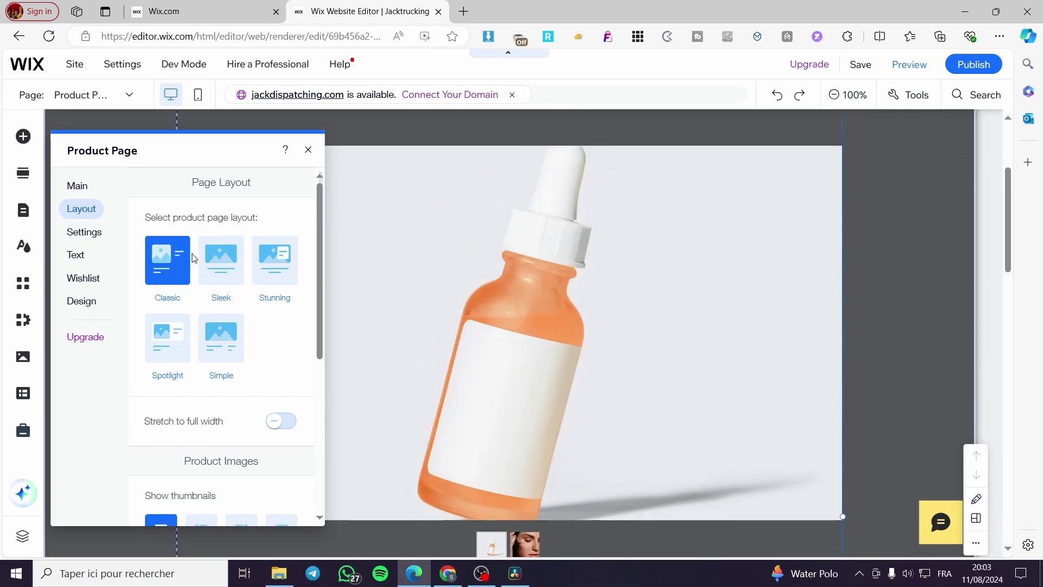
Try stretching the product page to full width, and turn the stretching off again
drag(194, 150, 725, 158)
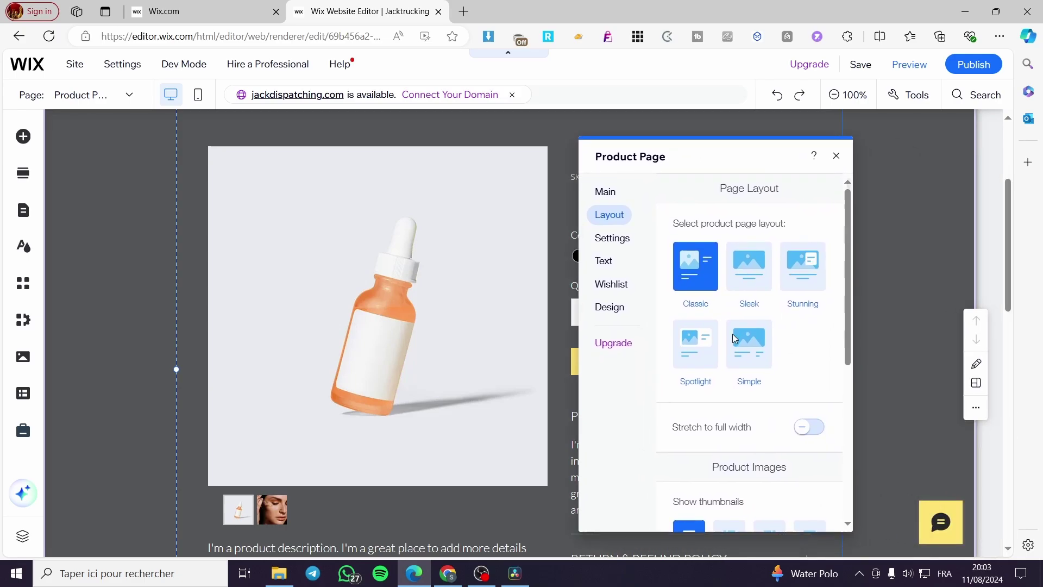
click(812, 435)
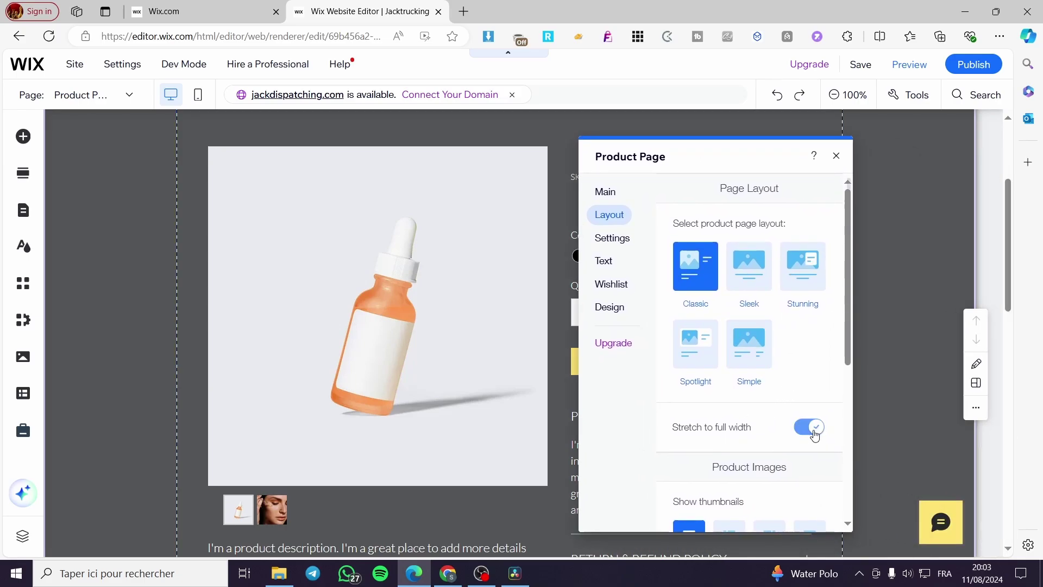
click(814, 435)
Review the product image options and the settings for displayed details, Add to Cart, Buy Now and social sharing
scroll(756, 410, down, 3)
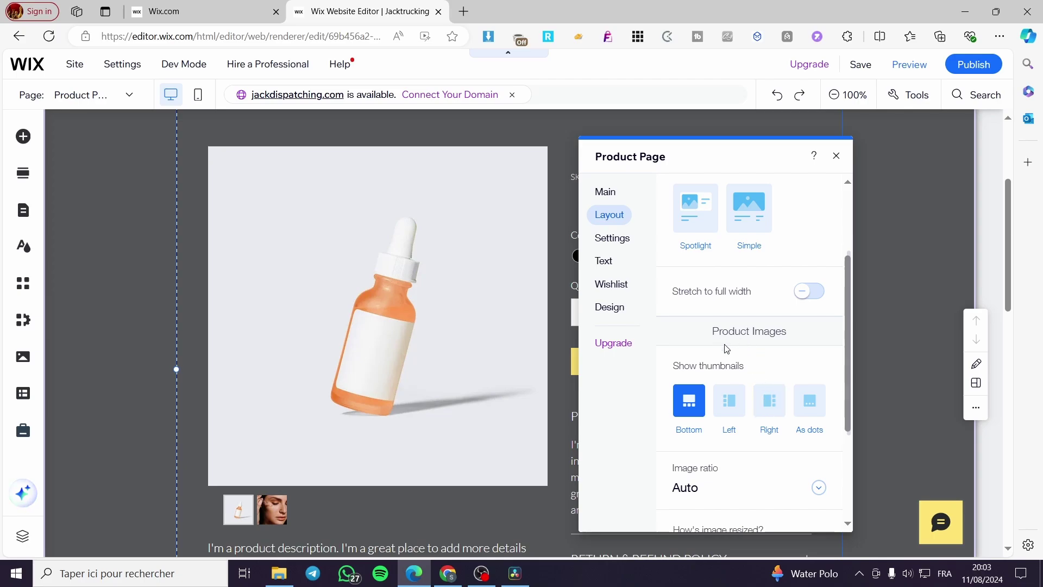
scroll(726, 348, down, 3)
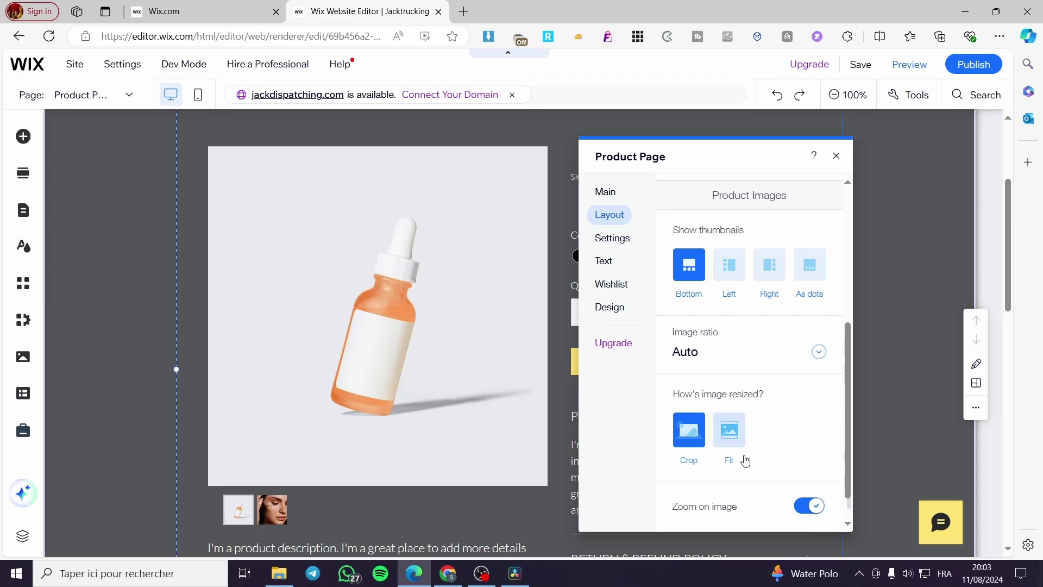
scroll(750, 451, down, 1)
click(612, 238)
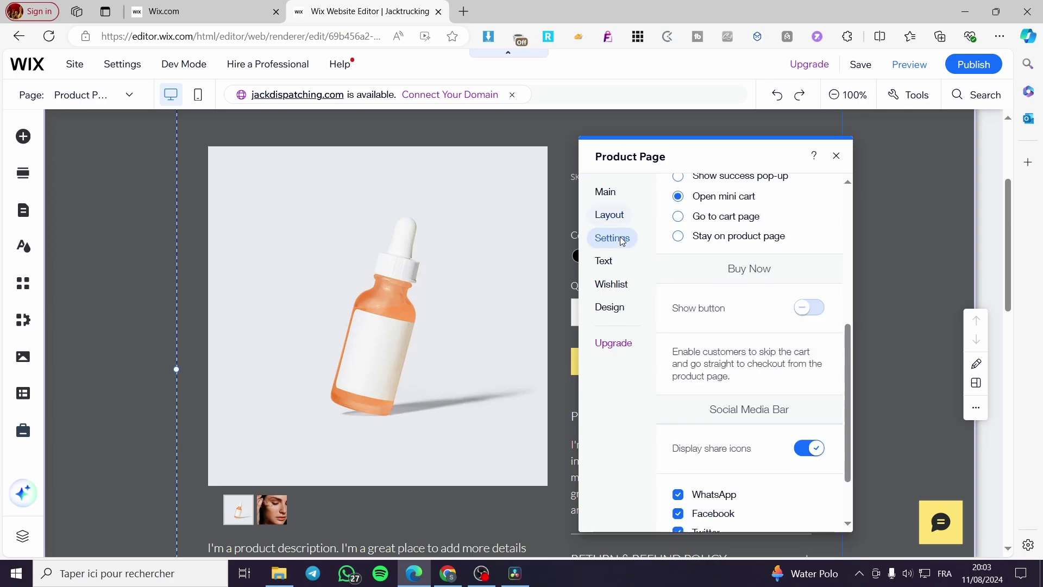
scroll(767, 262, up, 5)
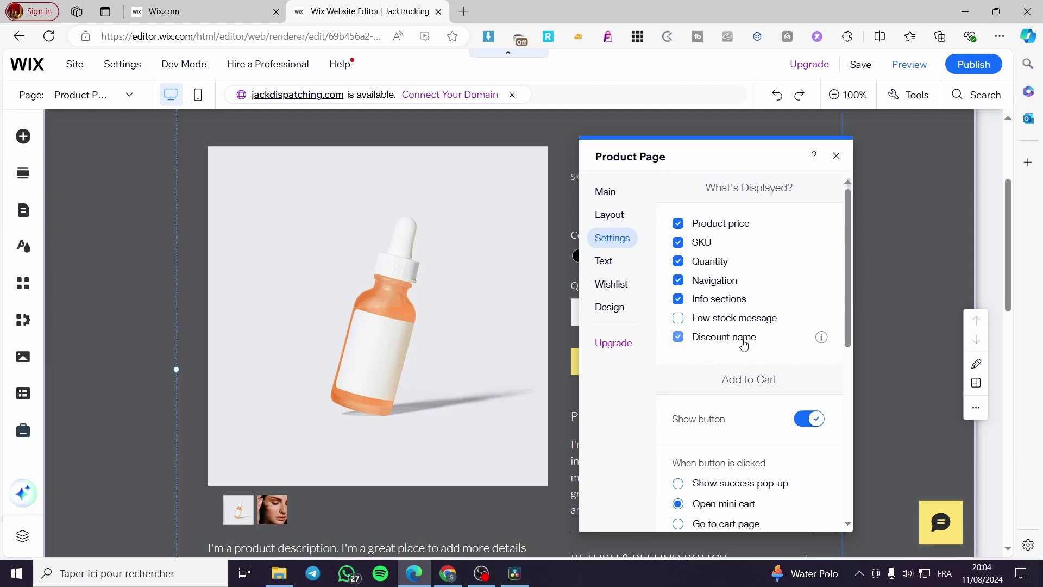
scroll(760, 369, down, 3)
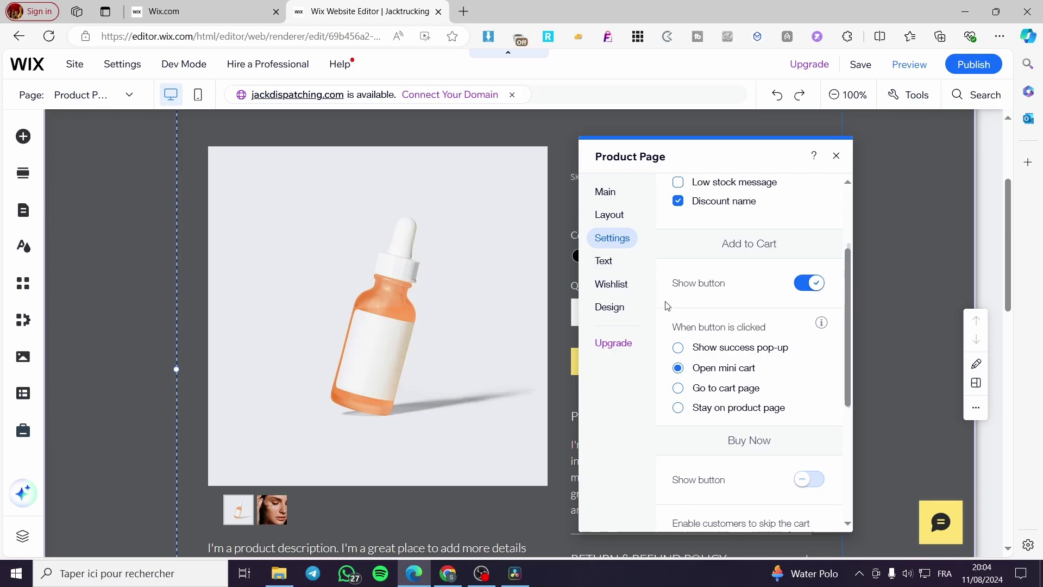
Replace the product page's Add to Cart button text with "Buy It NOW"
click(604, 261)
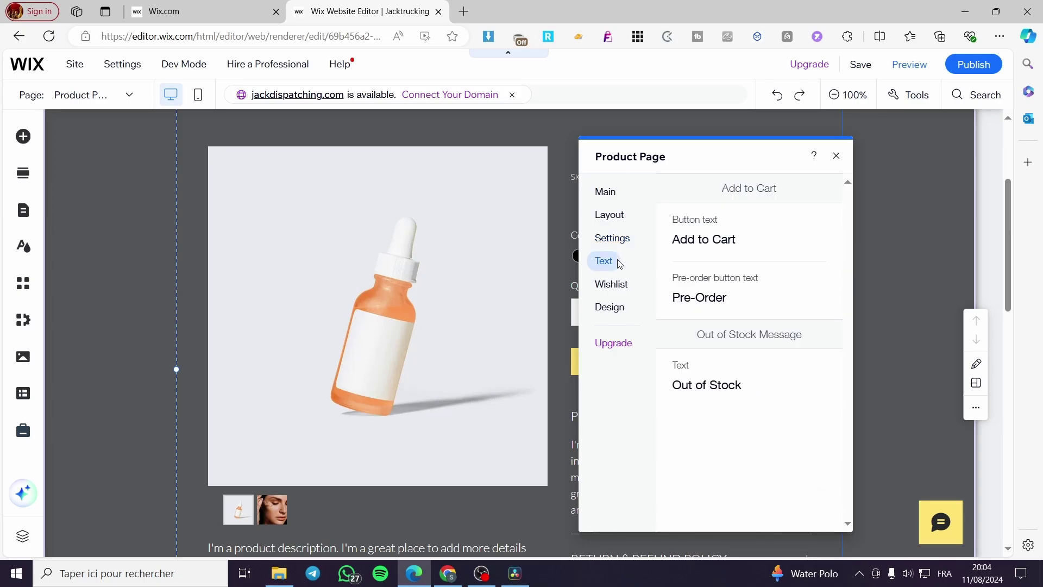
drag(728, 163, 465, 168)
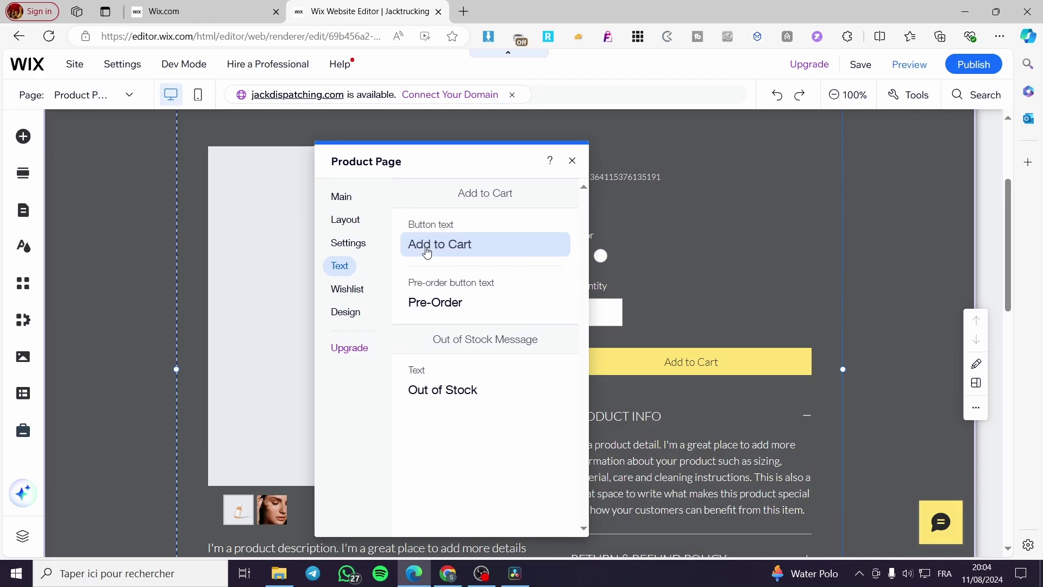
click(485, 248)
key(ctrl+a)
key(BackSpace)
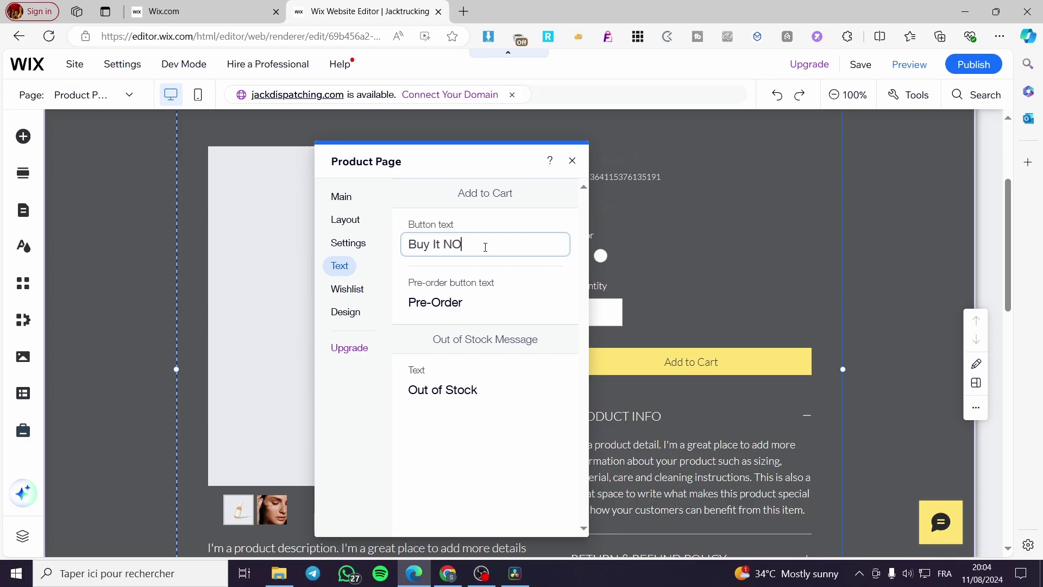
key(Return)
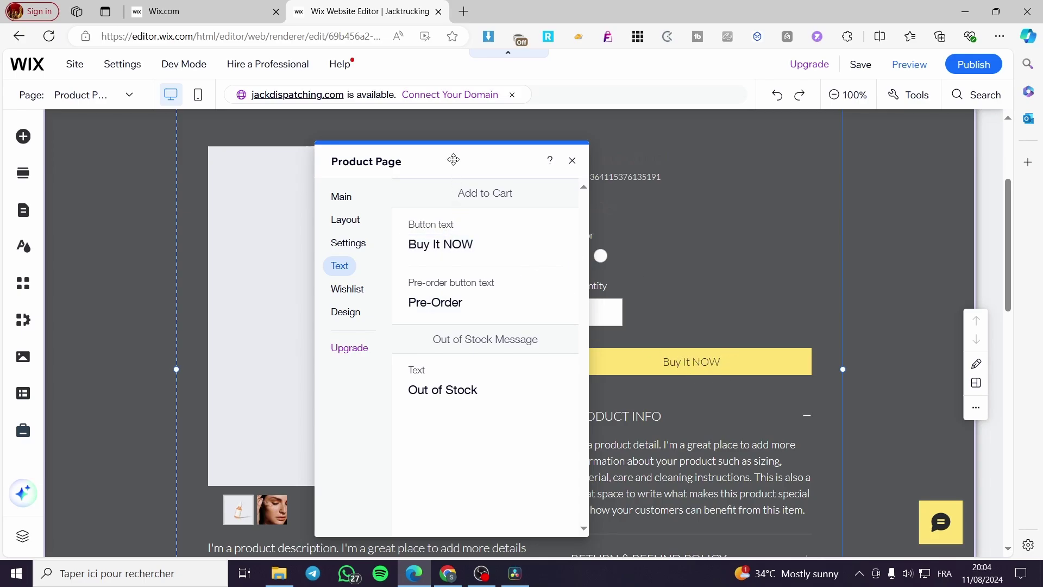
drag(455, 157, 914, 164)
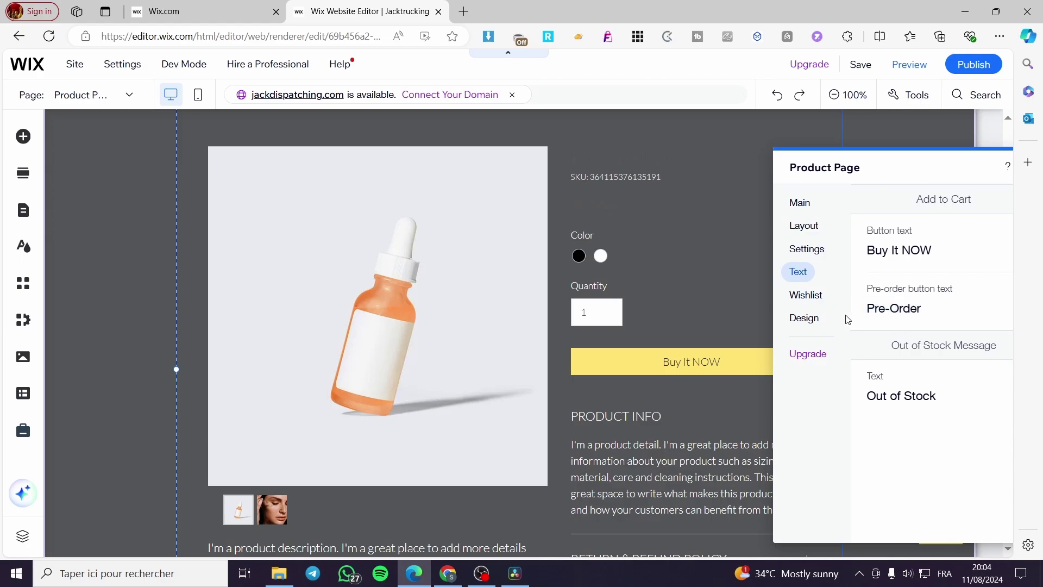
Look at the product page's Wishlist and Design options, and close its settings
click(820, 298)
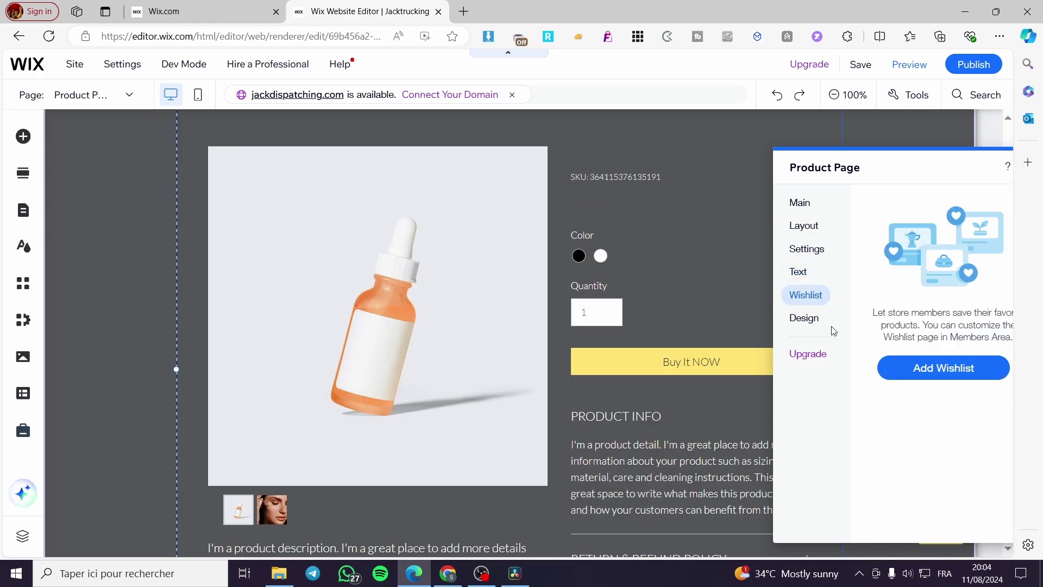
click(802, 320)
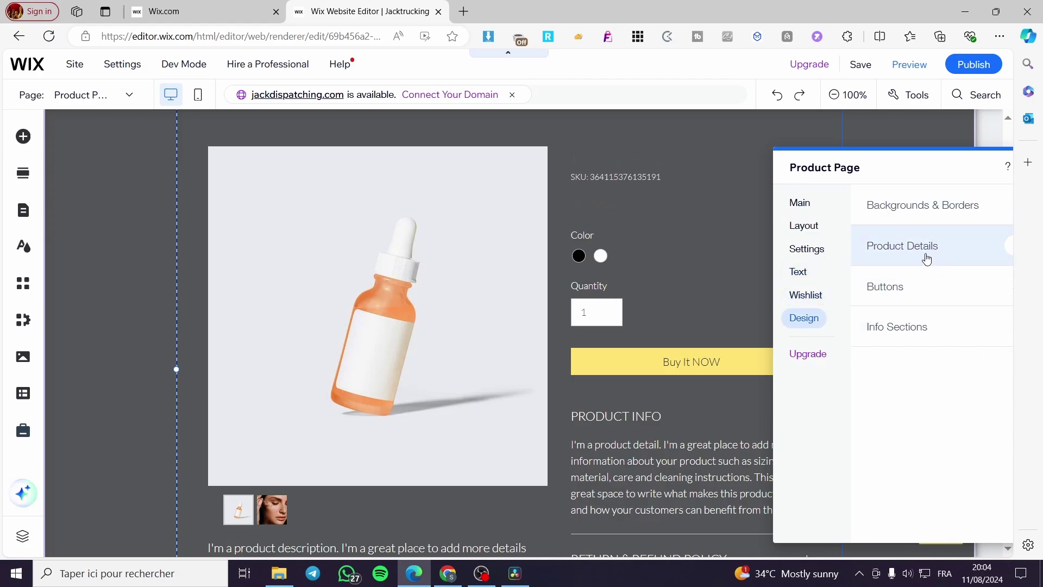
drag(950, 163, 922, 156)
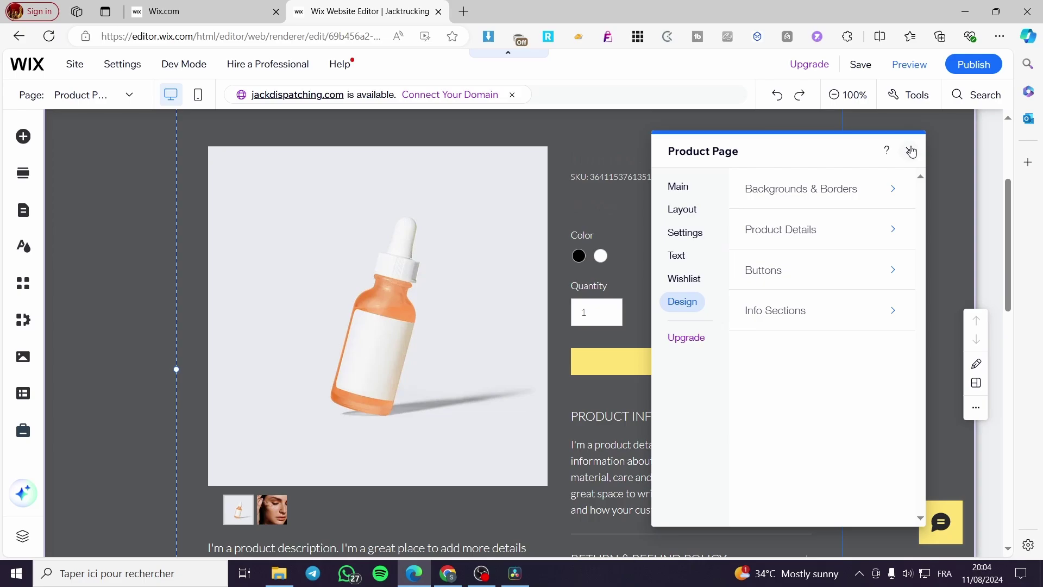
click(910, 151)
scroll(780, 311, up, 3)
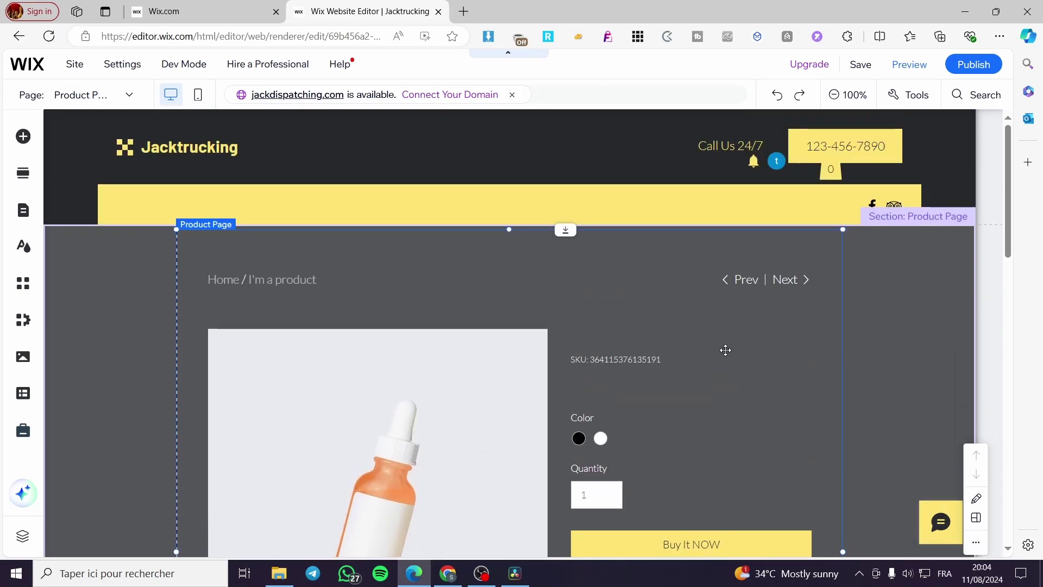